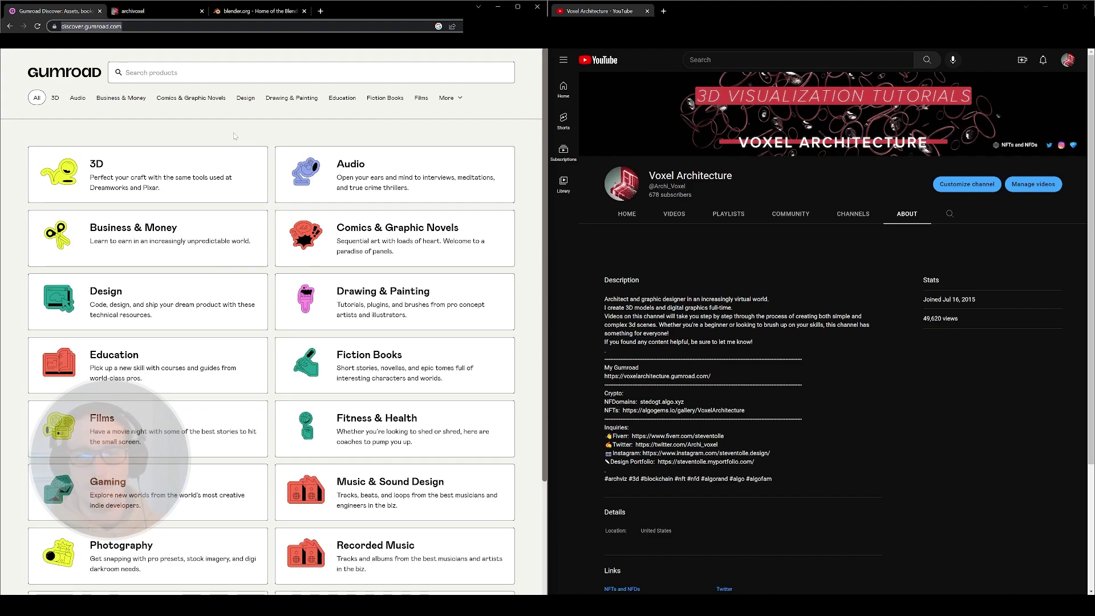
- Show the archivoxel Gumroad store page and copy the My Gumroad link from the YouTube channel description
click(153, 11)
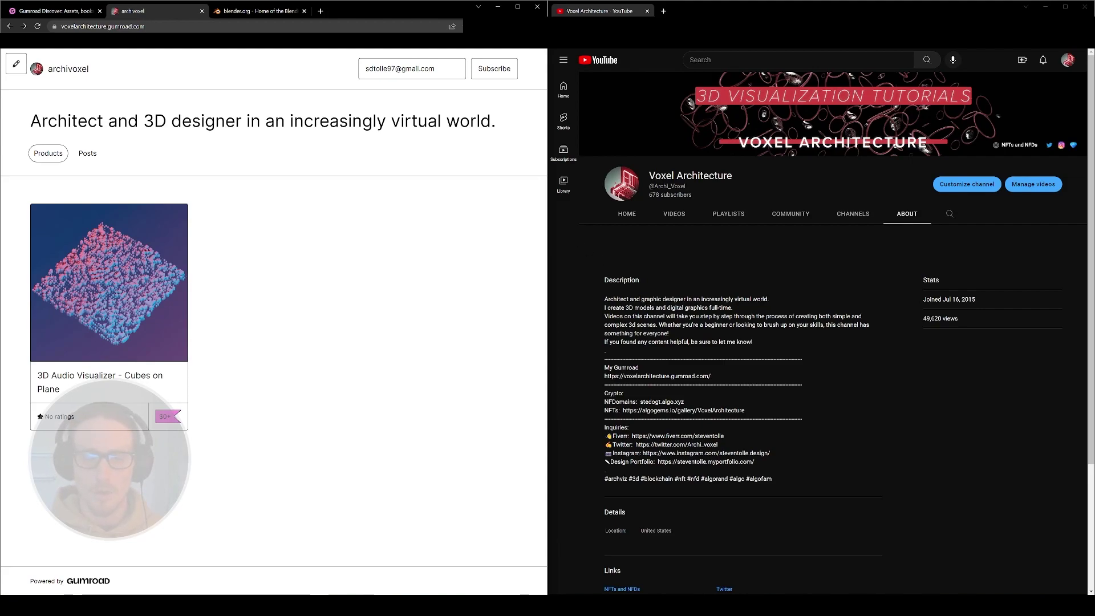
drag(712, 377, 604, 377)
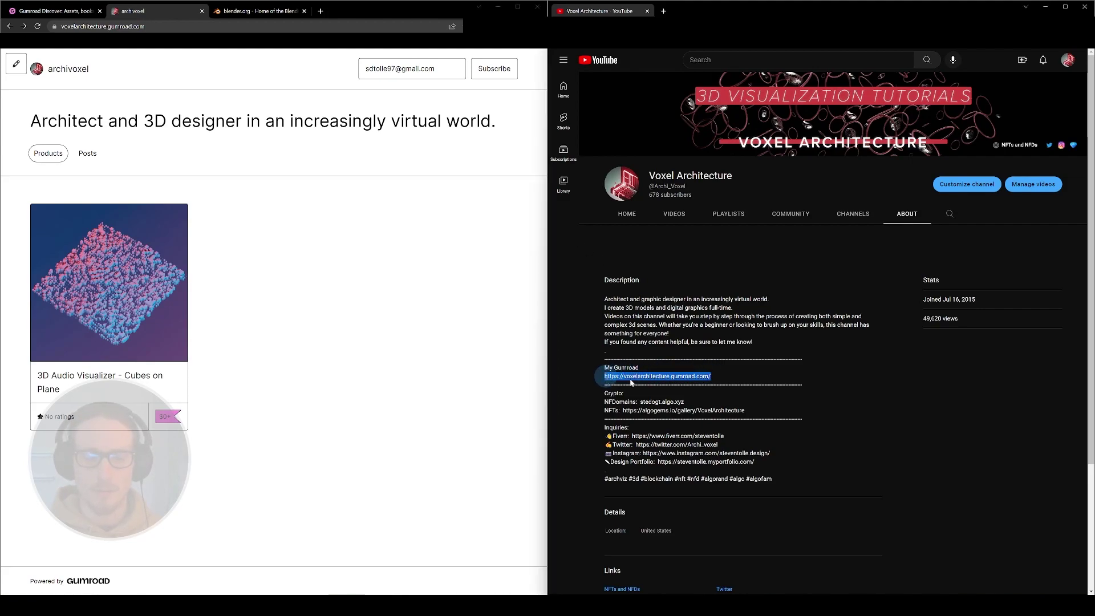
right_click(644, 376)
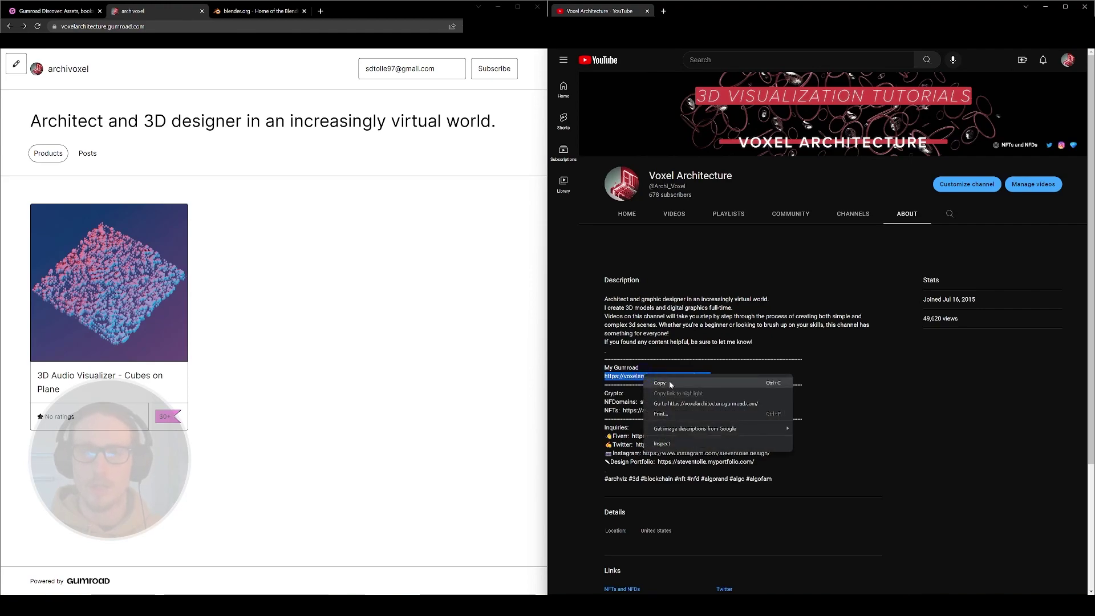
click(670, 383)
click(435, 384)
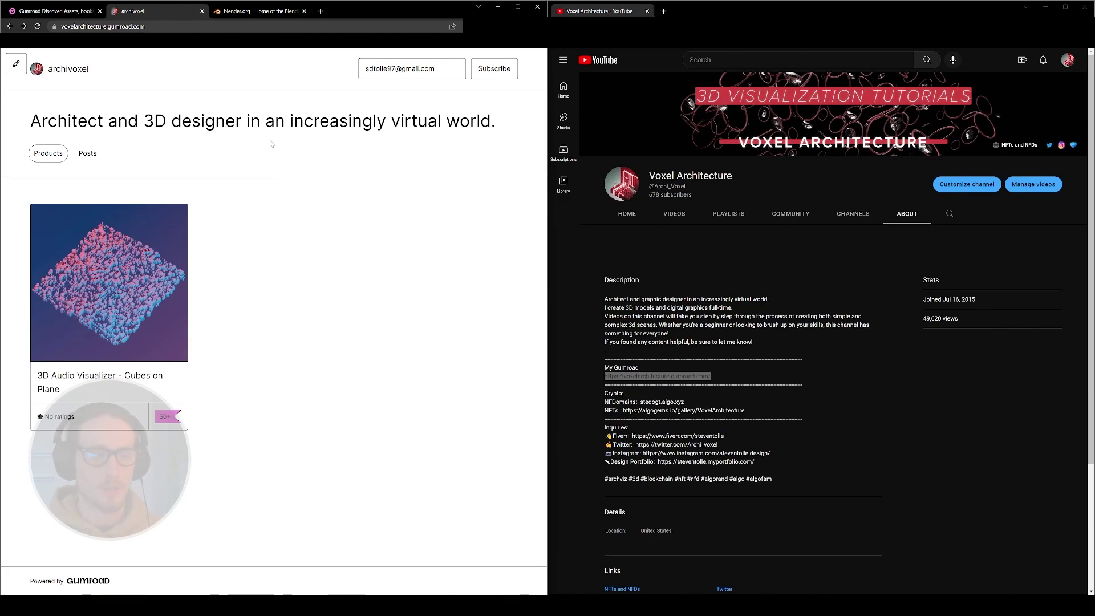
- Open the 3D Audio Visualizer - Cubes on Plane product and check it out at a price of $0
click(146, 384)
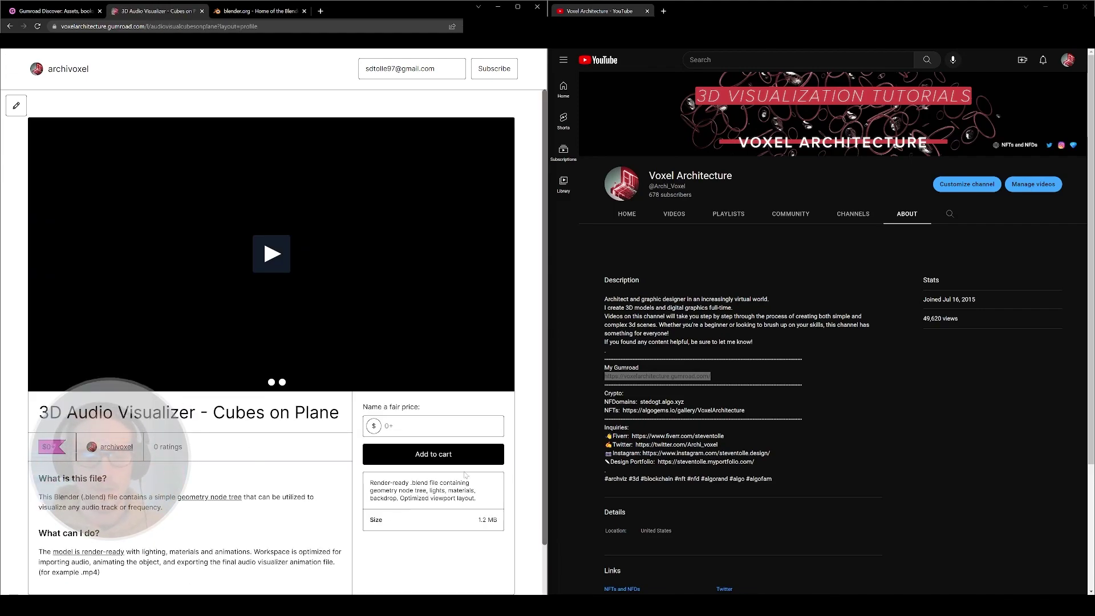
click(434, 426)
text(0)
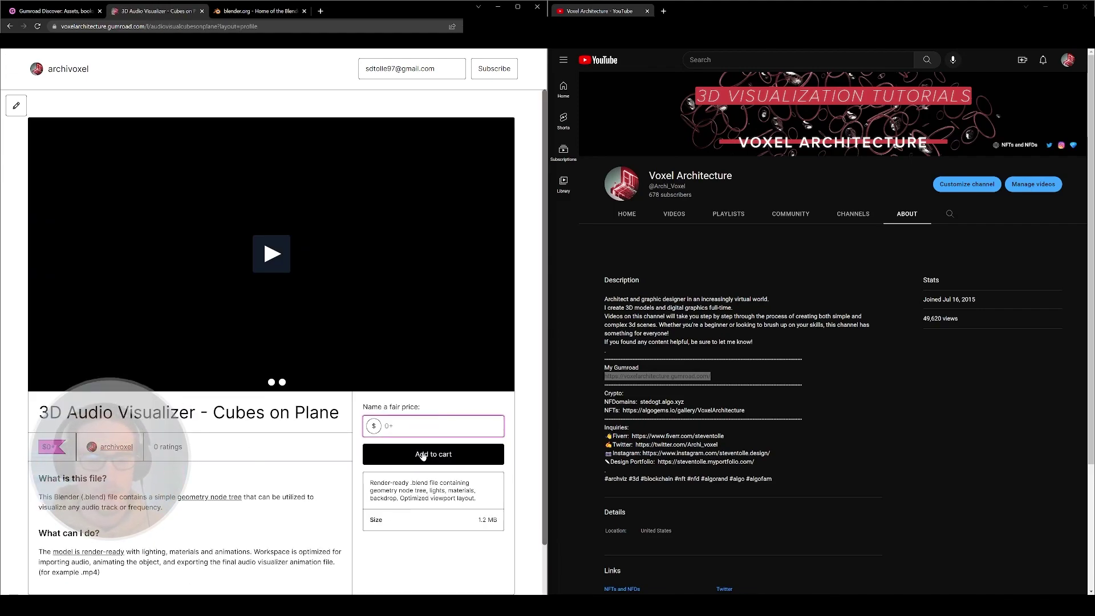
click(422, 459)
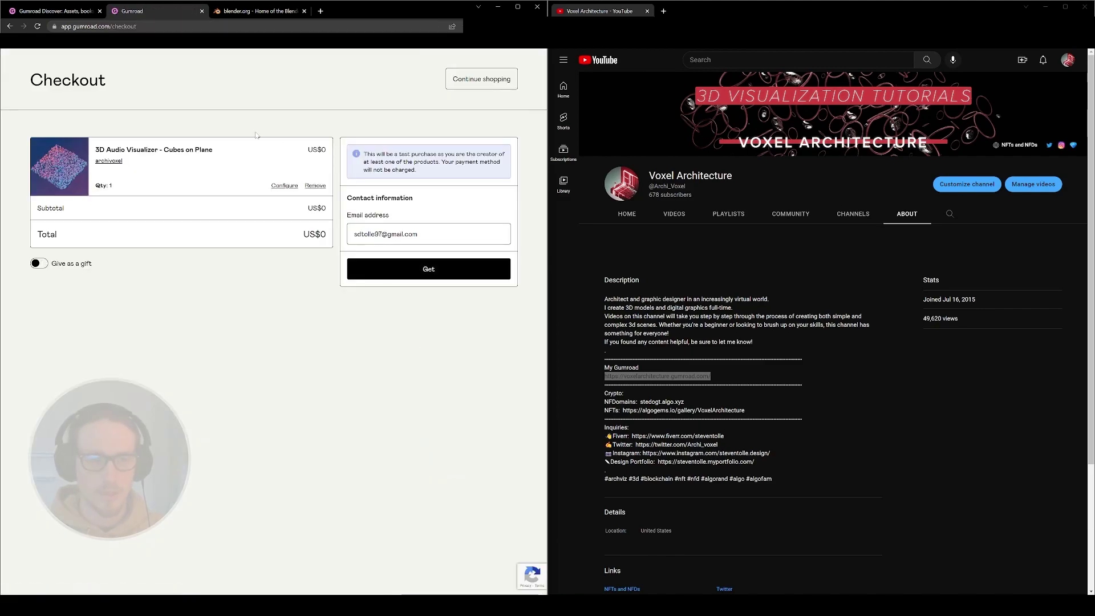
click(414, 269)
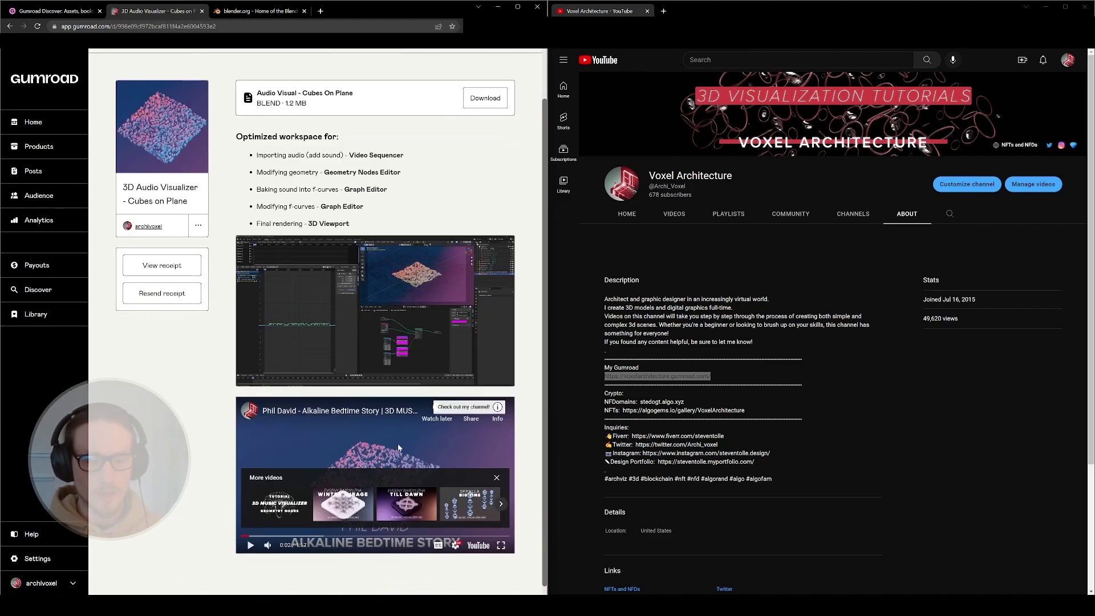
- Download the Audio Visual - Cubes On Plane blend file from the purchased product's content page
scroll(338, 316, up, 1)
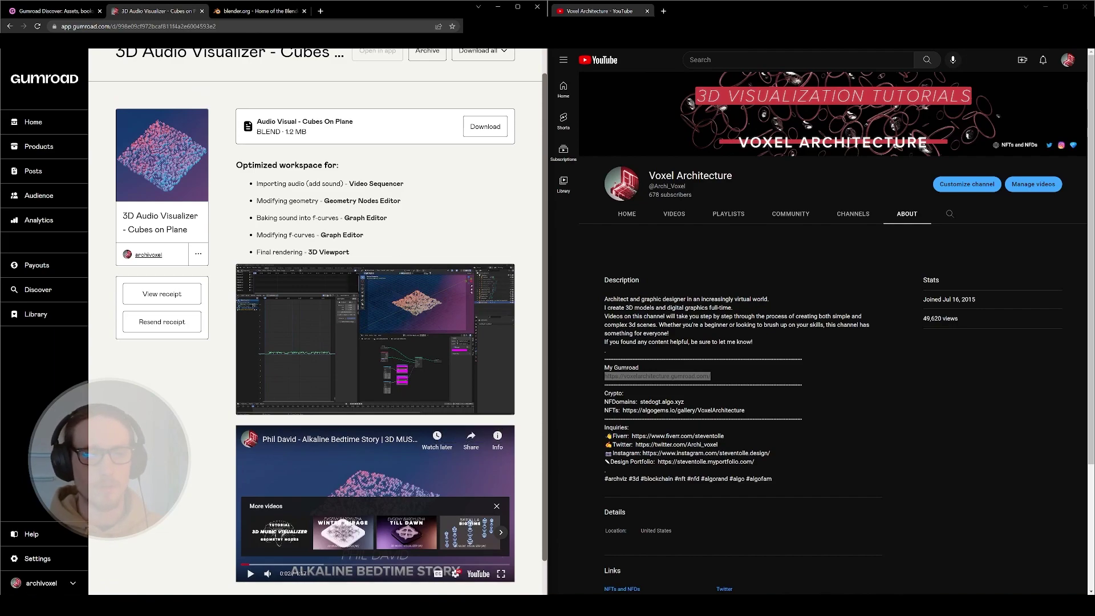
scroll(351, 279, up, 1)
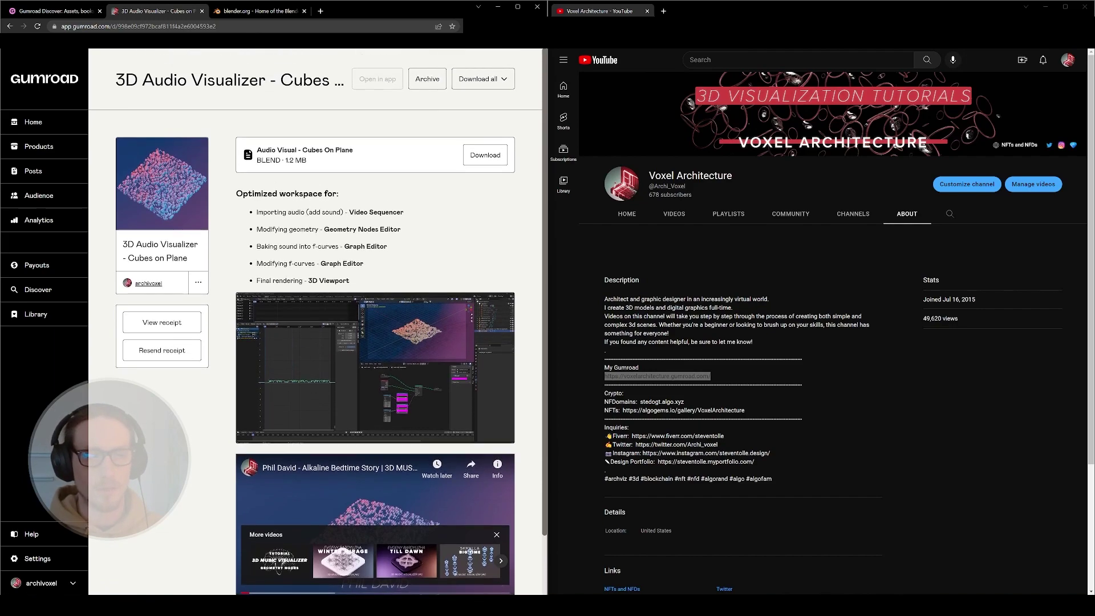
click(474, 152)
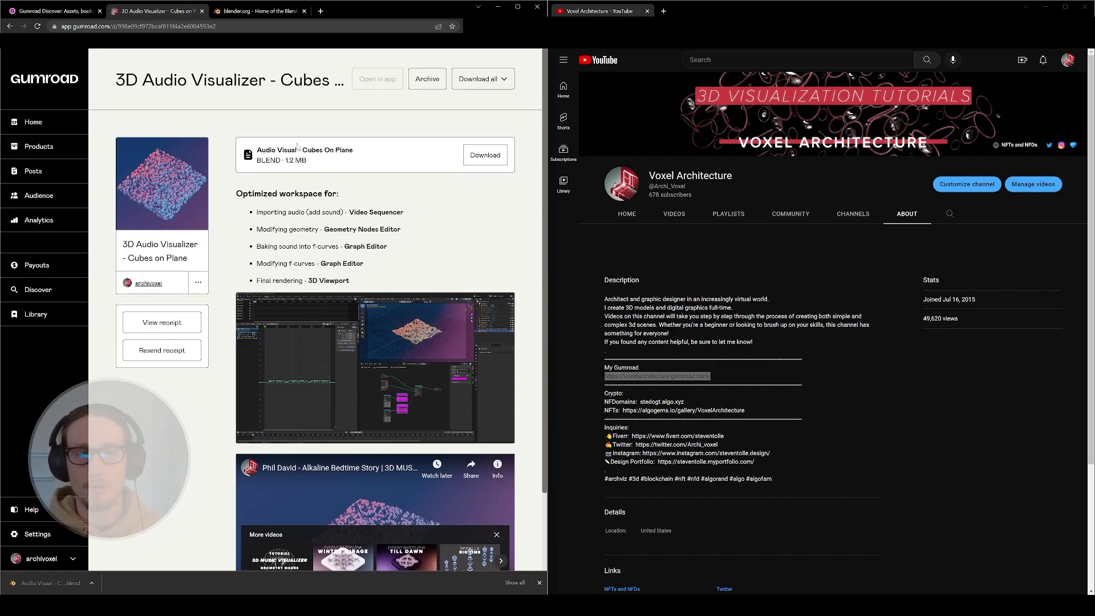
- Go to the blender.org download page and download the Blender 3.4.1 installer for Windows
click(269, 15)
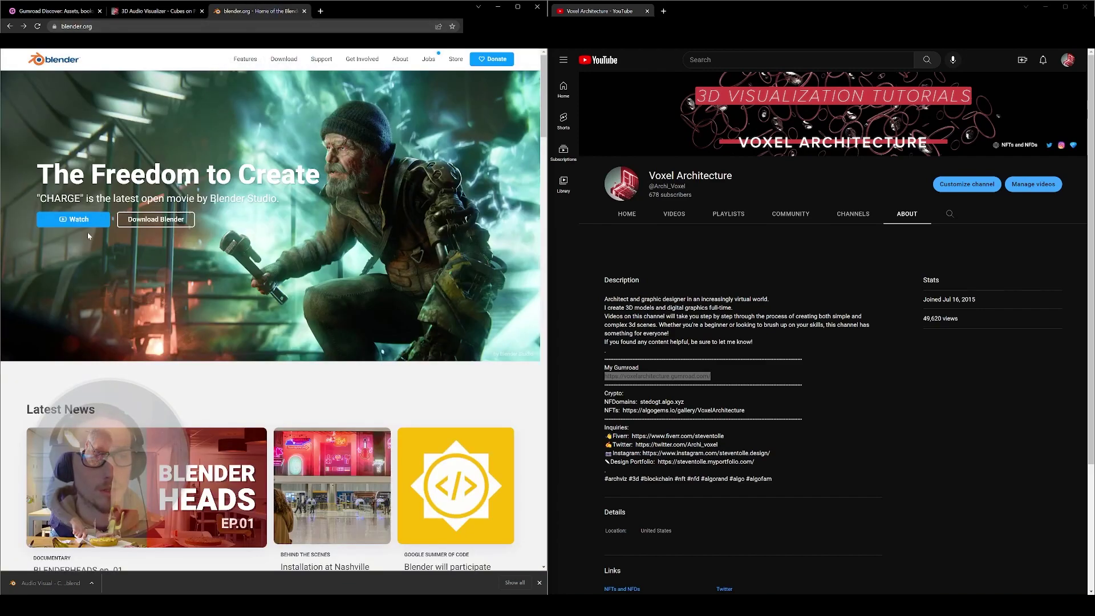
click(174, 222)
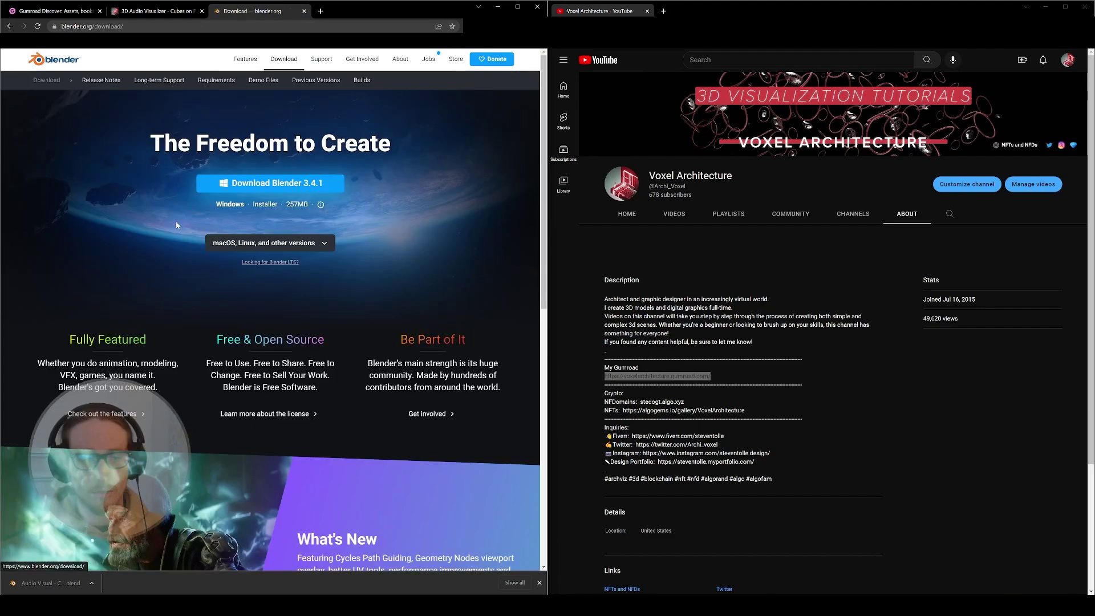
click(318, 189)
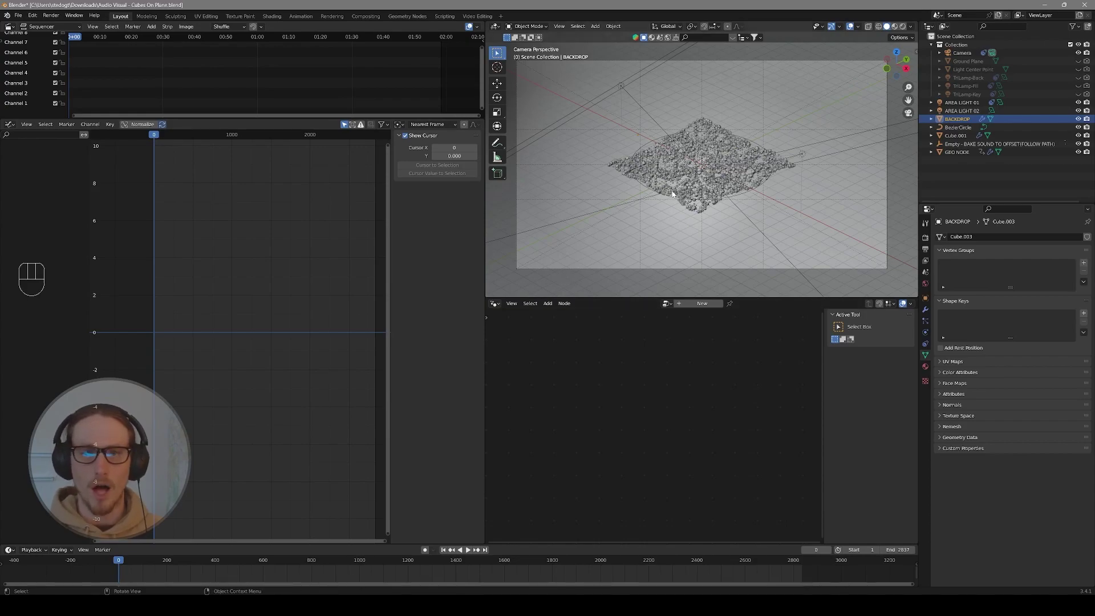
- Switch to Blender, select the GEO NODE cube plane, change the viewport to rendered shading, and select the backdrop
click(726, 142)
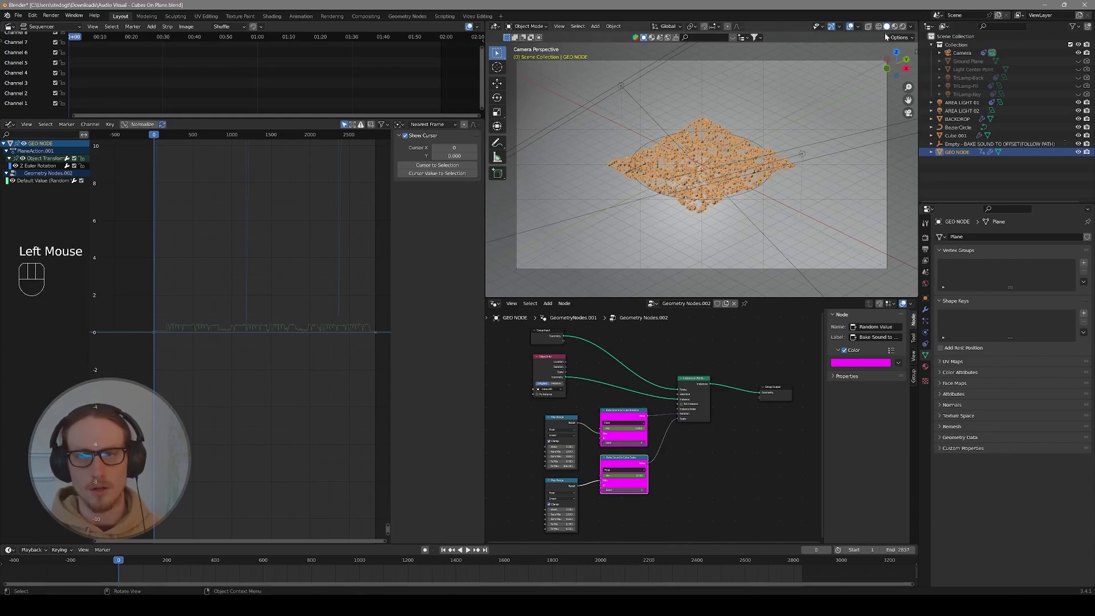
click(903, 27)
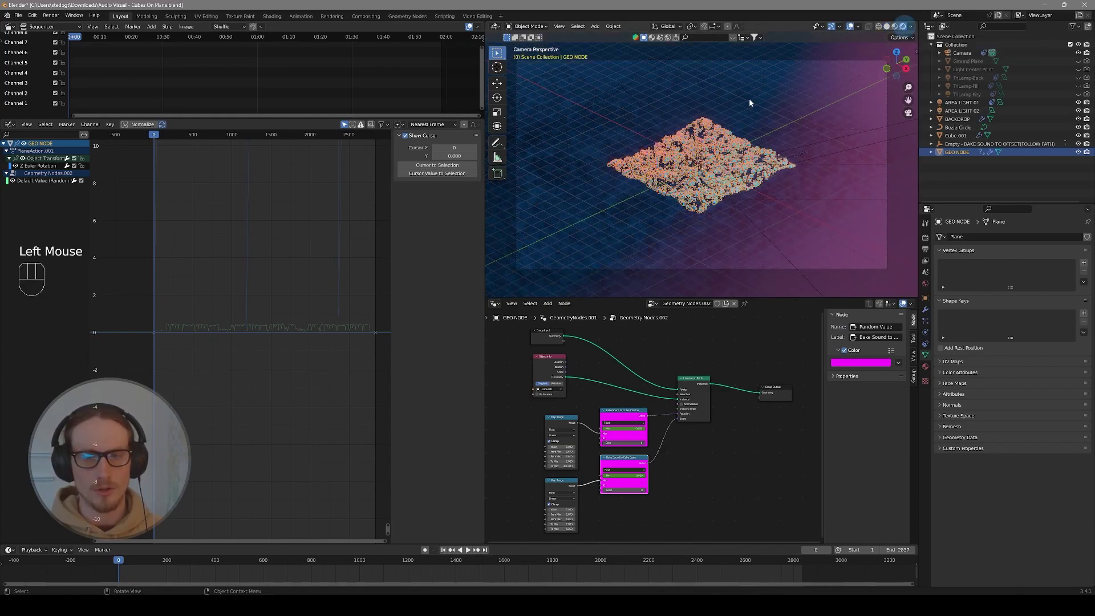
click(799, 159)
click(801, 146)
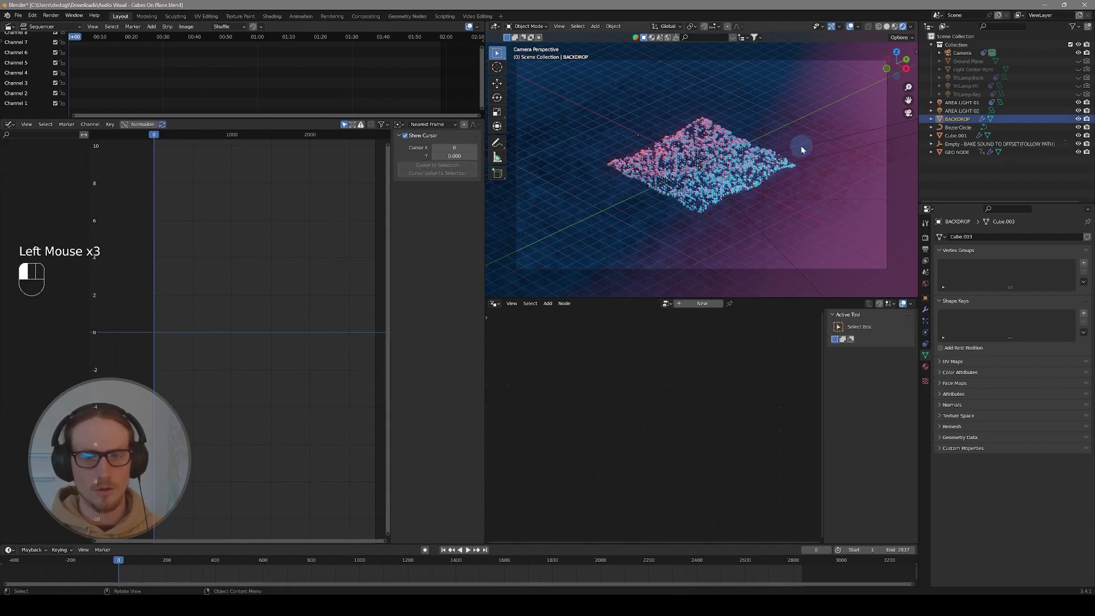
- Examine the second area light, the surrounding backdrop and the camera, returning to the camera view
click(636, 102)
scroll(673, 162, down, 1)
scroll(673, 162, up, 1)
scroll(673, 162, down, 1)
mouse_move(673, 162)
middle_down()
mouse_move(692, 146)
mouse_move(682, 158)
middle_up()
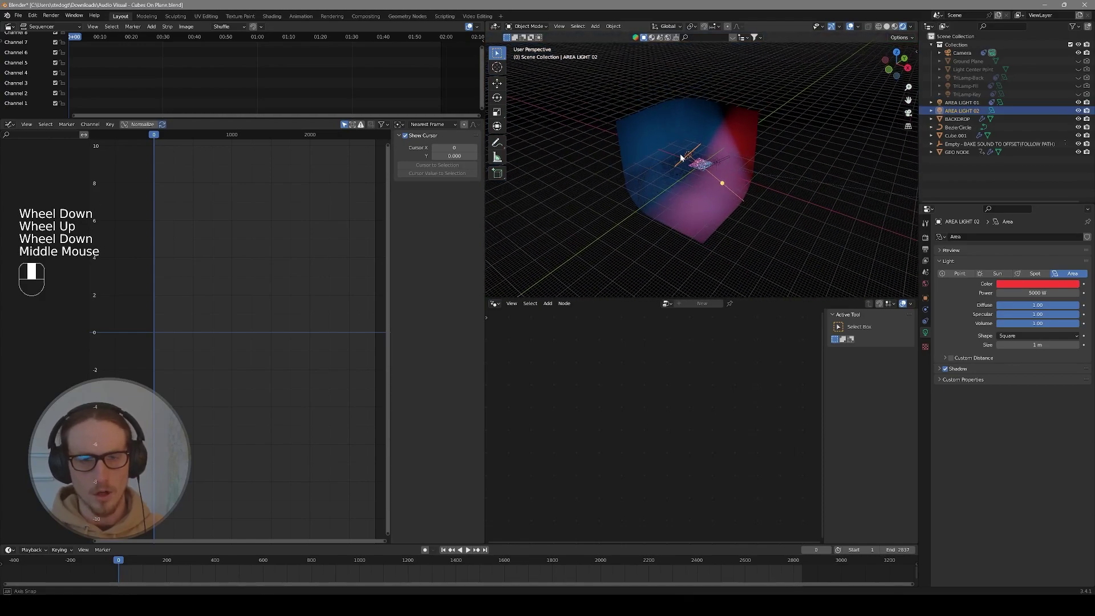
key(KP_0)
click(745, 94)
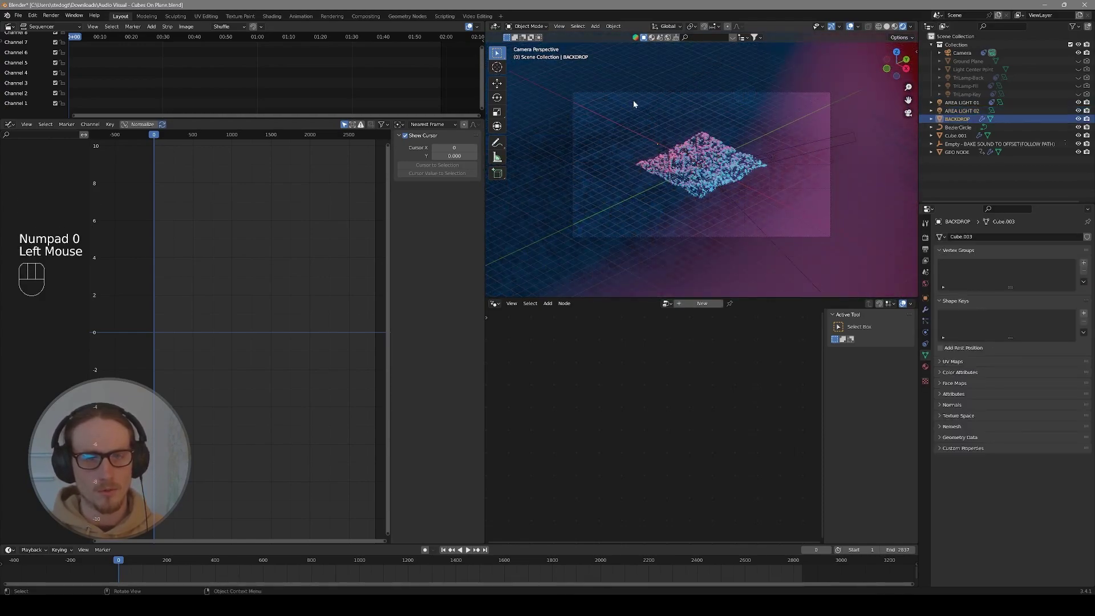
scroll(653, 99, up, 1)
click(629, 60)
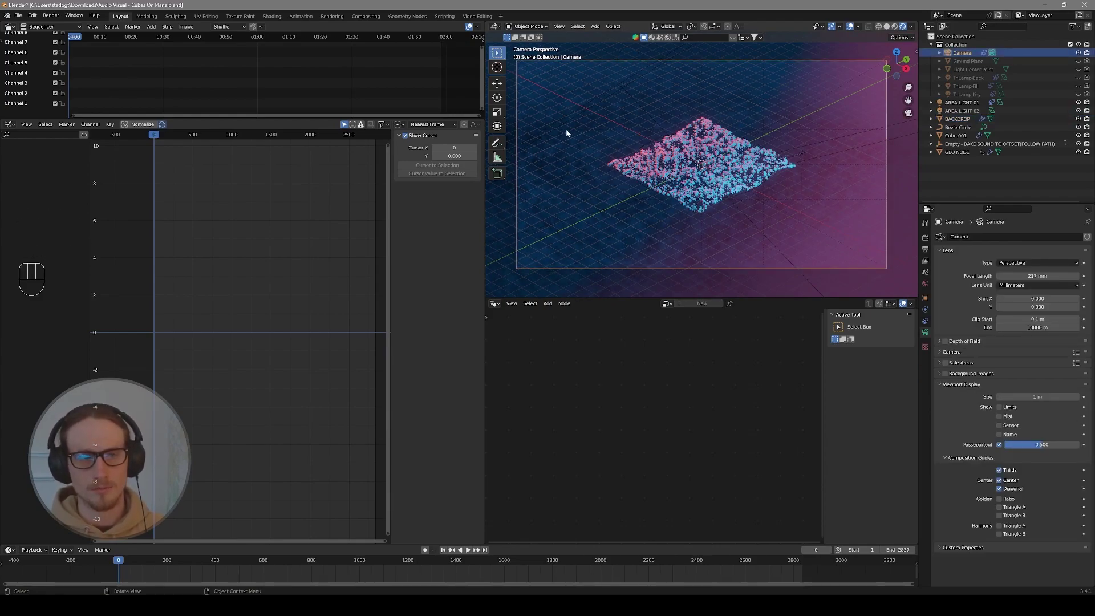
- Review the Video Sequencer's option for adding a sound strip and keep the area beneath it as a Graph Editor
click(374, 85)
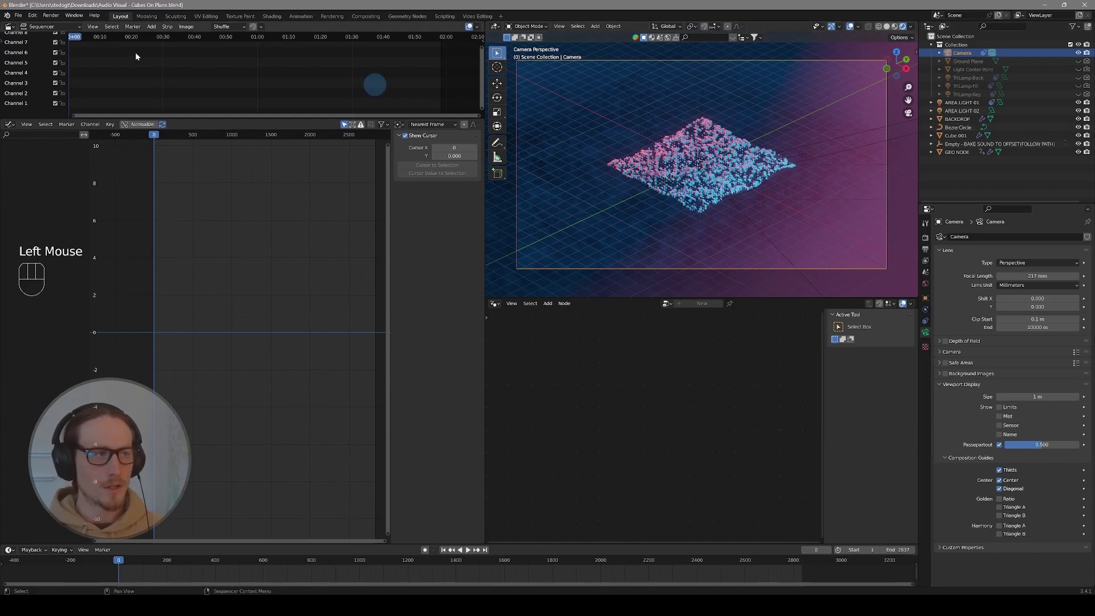
click(10, 27)
key(Escape)
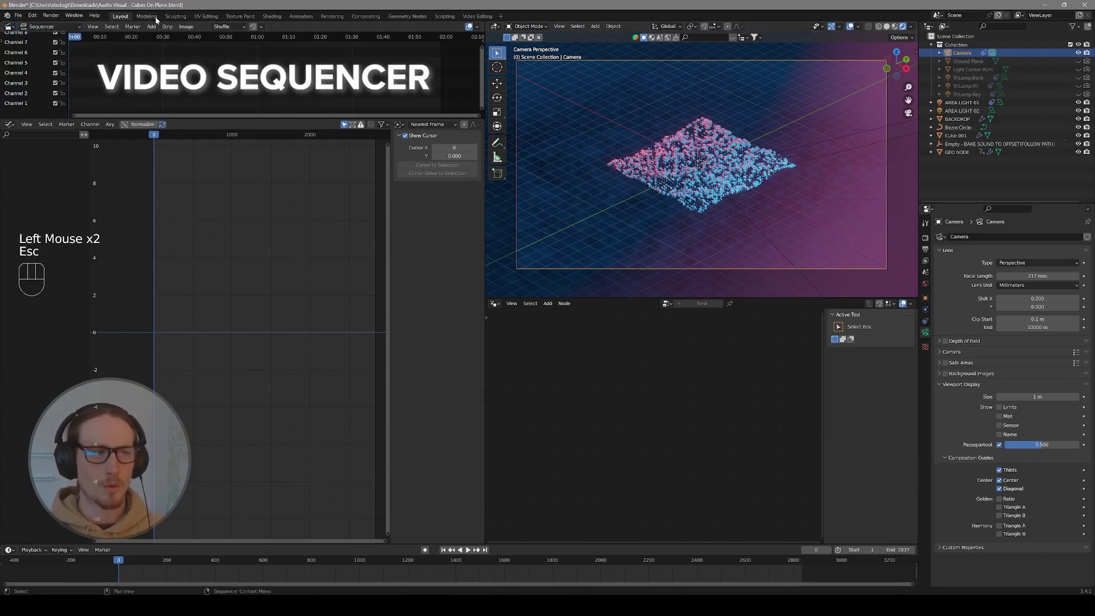
click(152, 26)
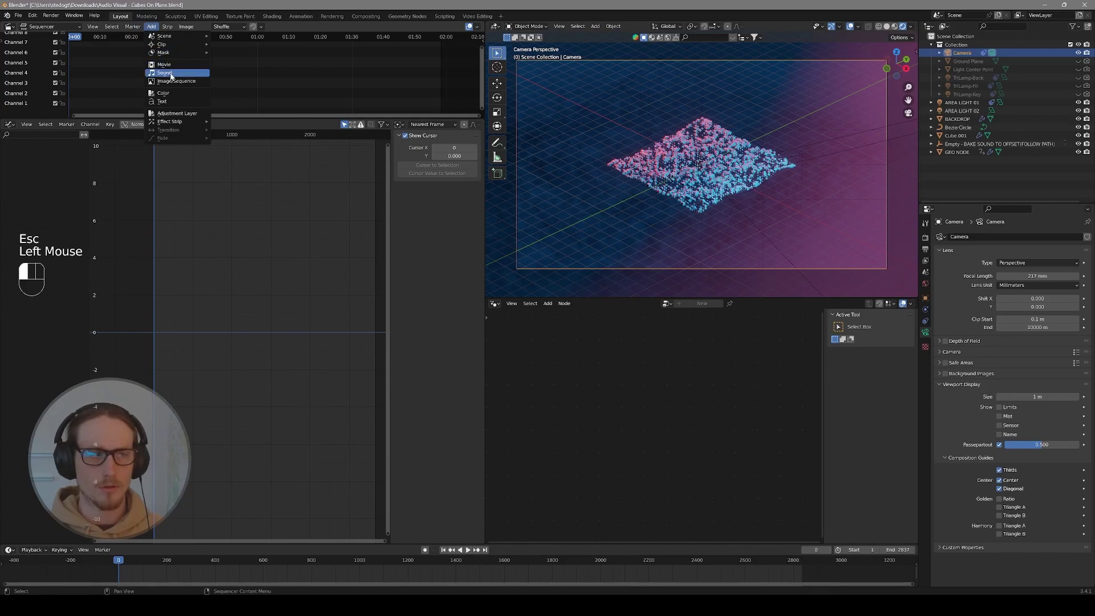
click(10, 124)
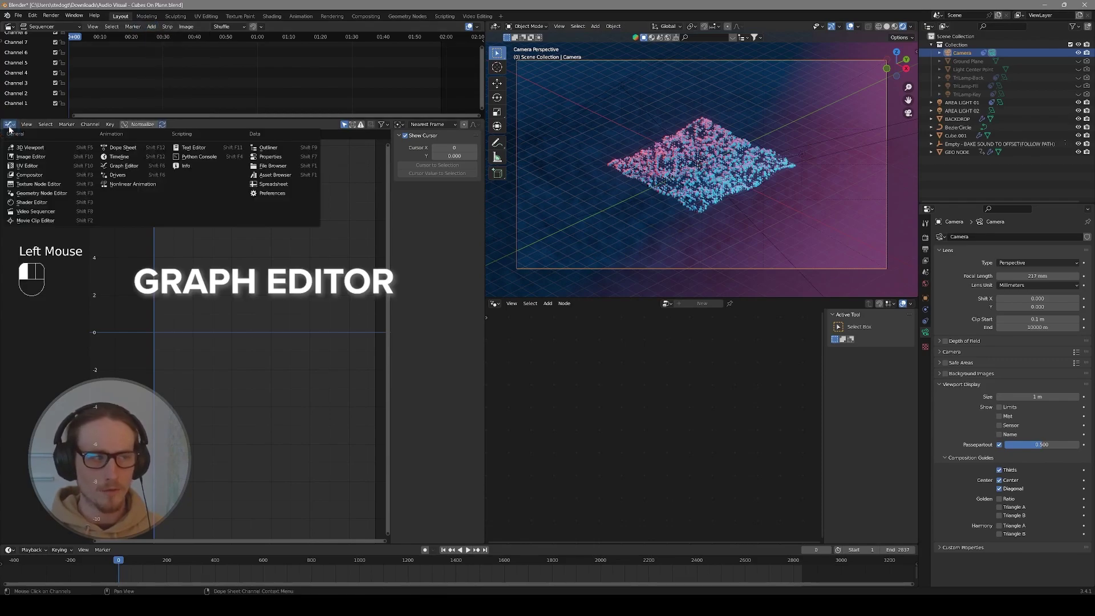
click(124, 166)
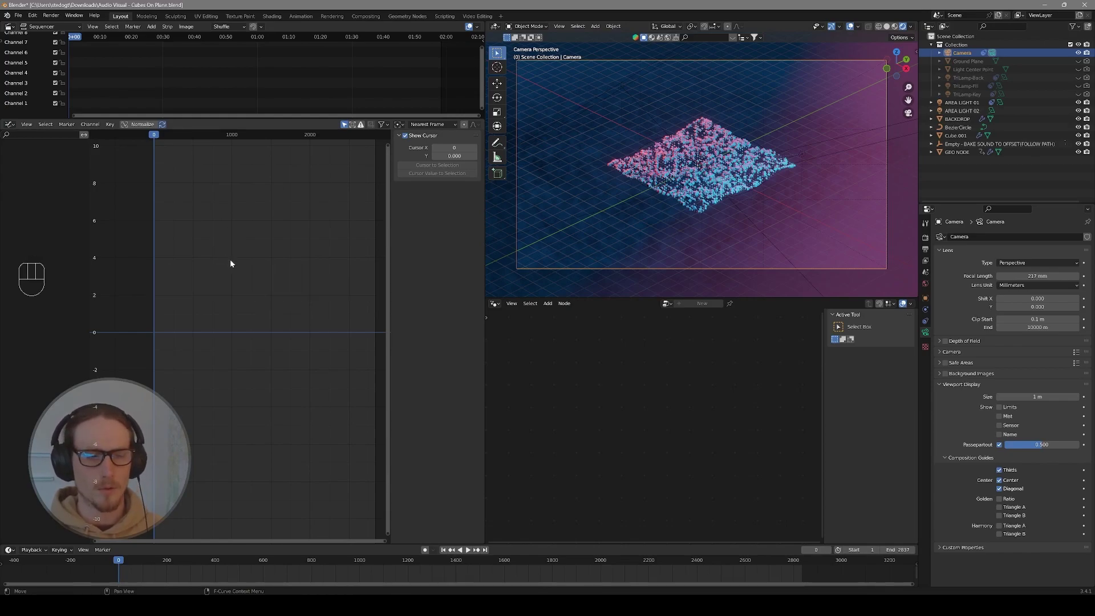
- Select the cube plane in the viewport to display its geometry node tree
click(547, 330)
click(685, 186)
middle_drag(656, 371, 662, 370)
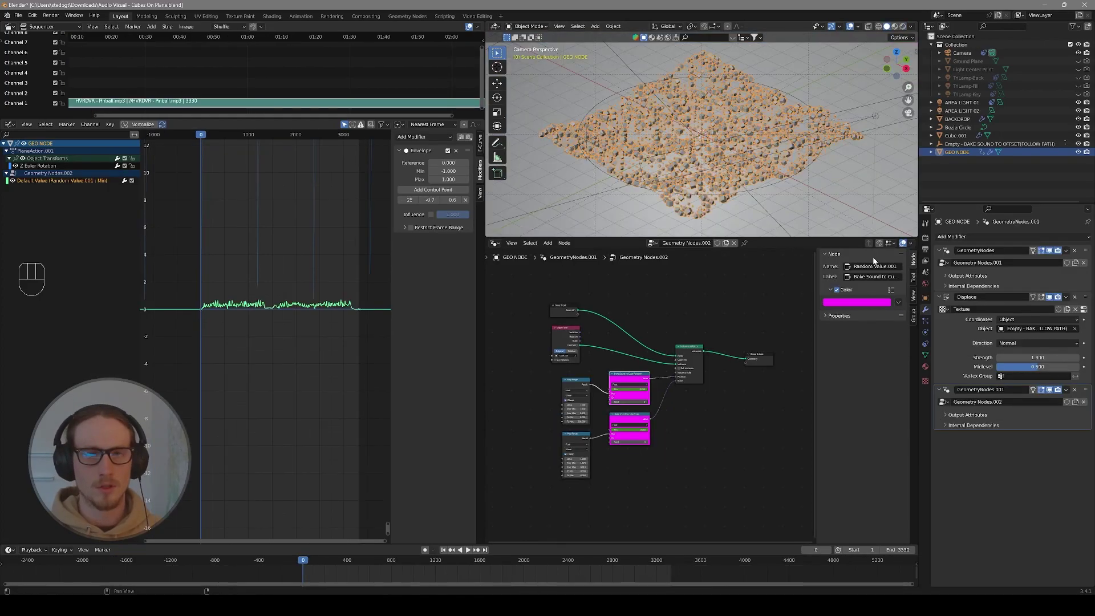
- In the first geometry nodes modifier, set the Grid node to 17 m by 17 m with 60 by 60 vertices
click(1056, 285)
scroll(642, 385, up, 3)
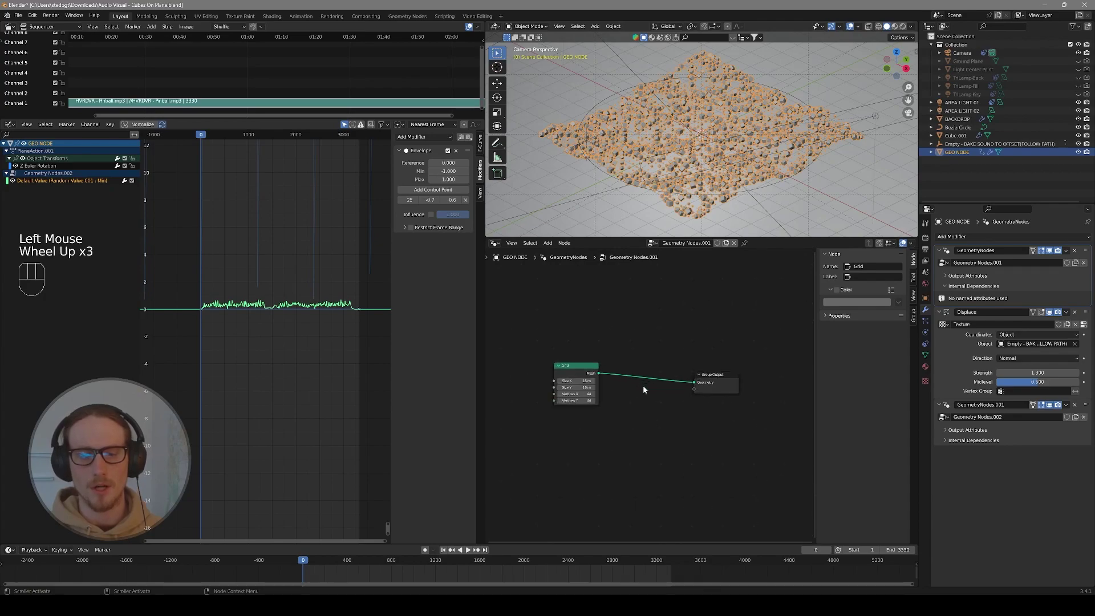
scroll(586, 371, up, 2)
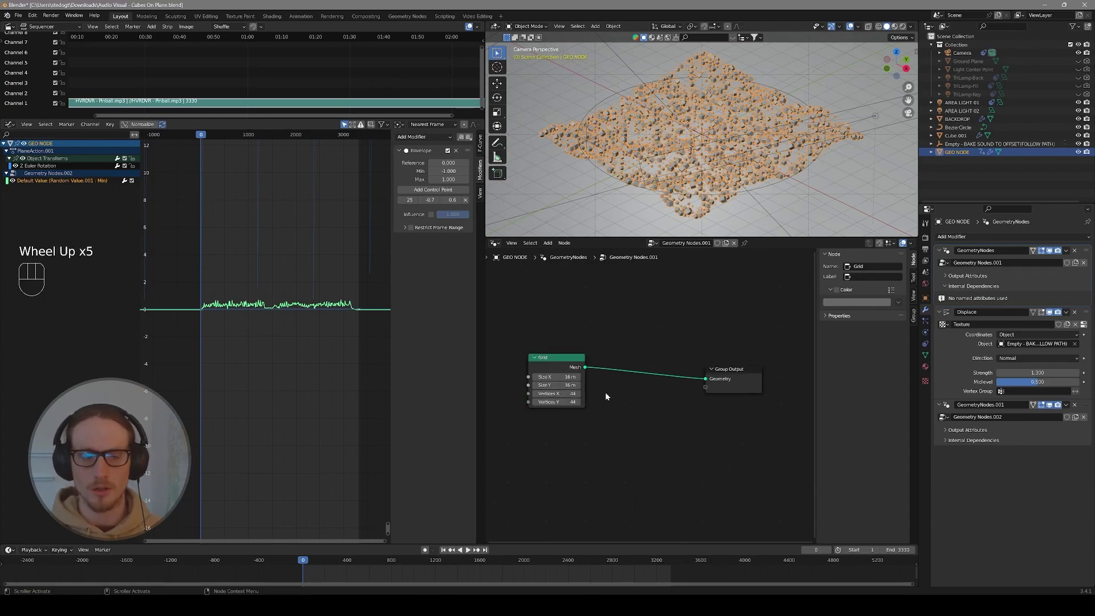
drag(561, 377, 568, 409)
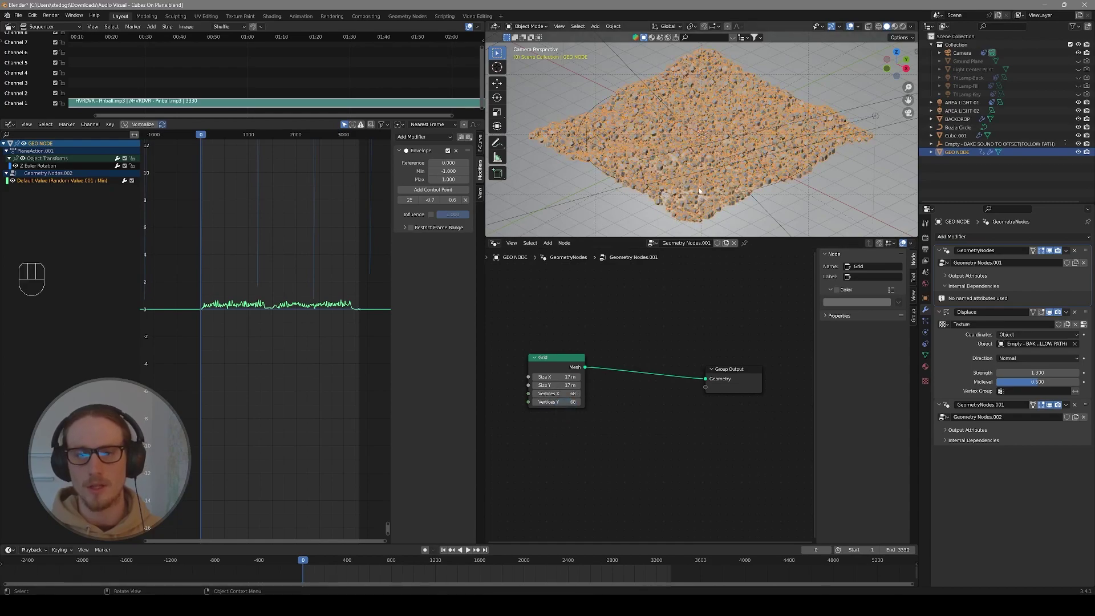
- Set the cube plane's Displace modifier strength to 3.1
click(953, 337)
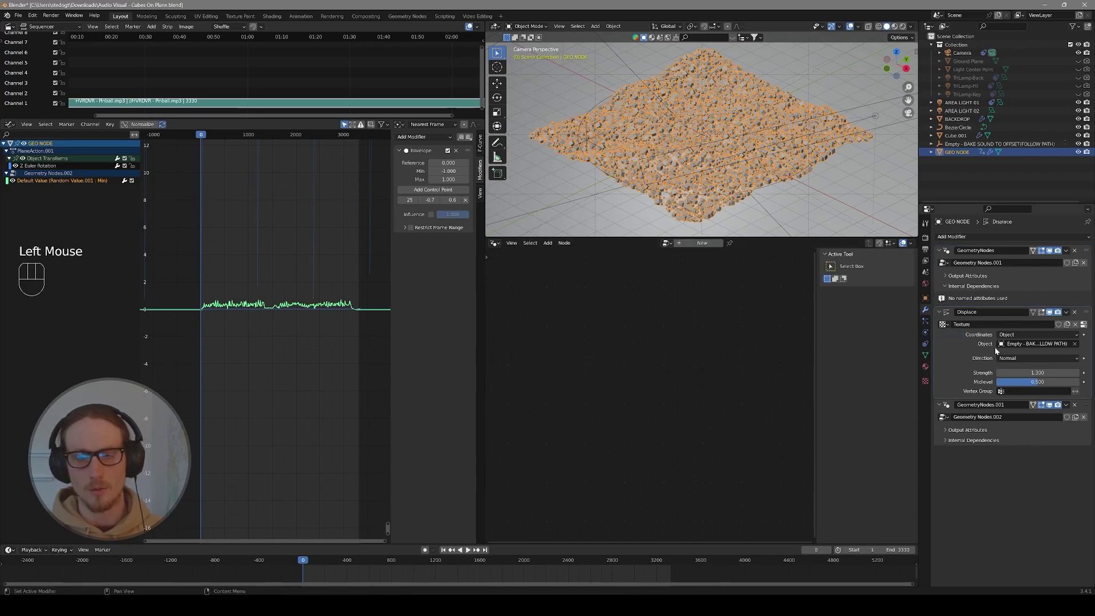
mouse_move(1015, 372)
mouse_down()
mouse_move(1035, 373)
mouse_move(1016, 372)
mouse_up()
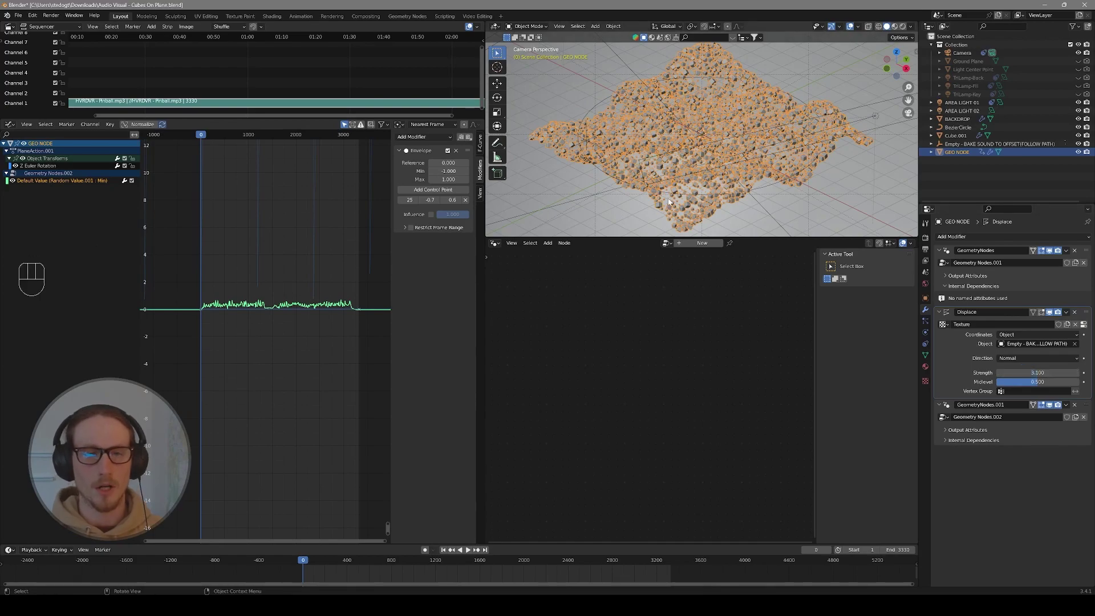
- Open the last geometry nodes modifier's tree and examine the Bake Sound to Cube Rotation and Bake Sound to Cube Scale nodes
click(1030, 429)
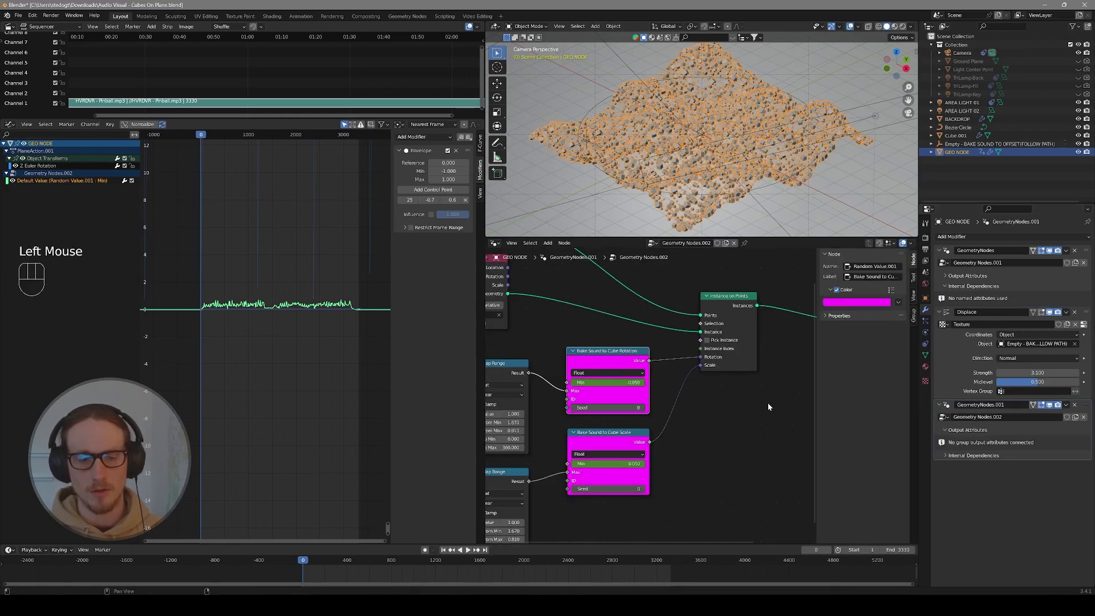
scroll(667, 401, down, 2)
scroll(666, 401, up, 1)
scroll(666, 401, down, 3)
middle_drag(666, 401, 734, 412)
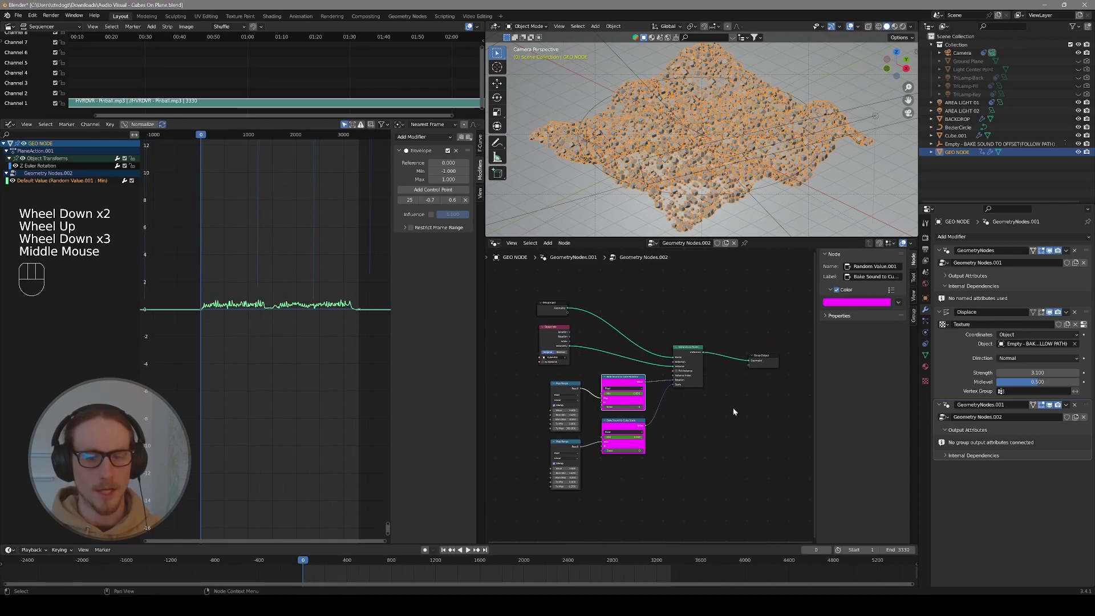
scroll(625, 396, up, 1)
scroll(623, 393, down, 1)
scroll(620, 388, up, 1)
click(621, 385)
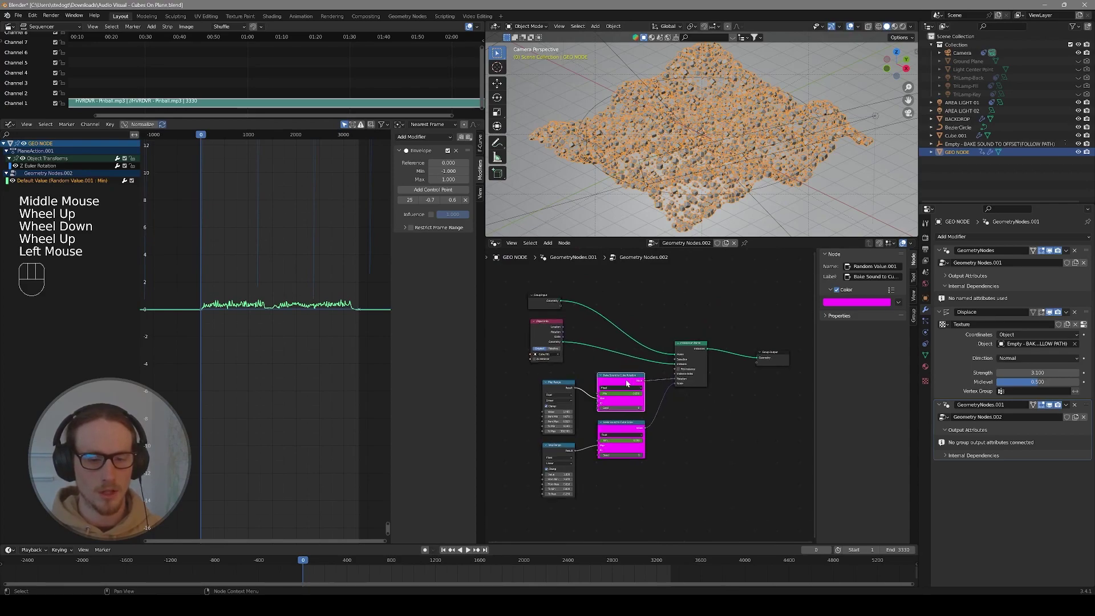
click(622, 422)
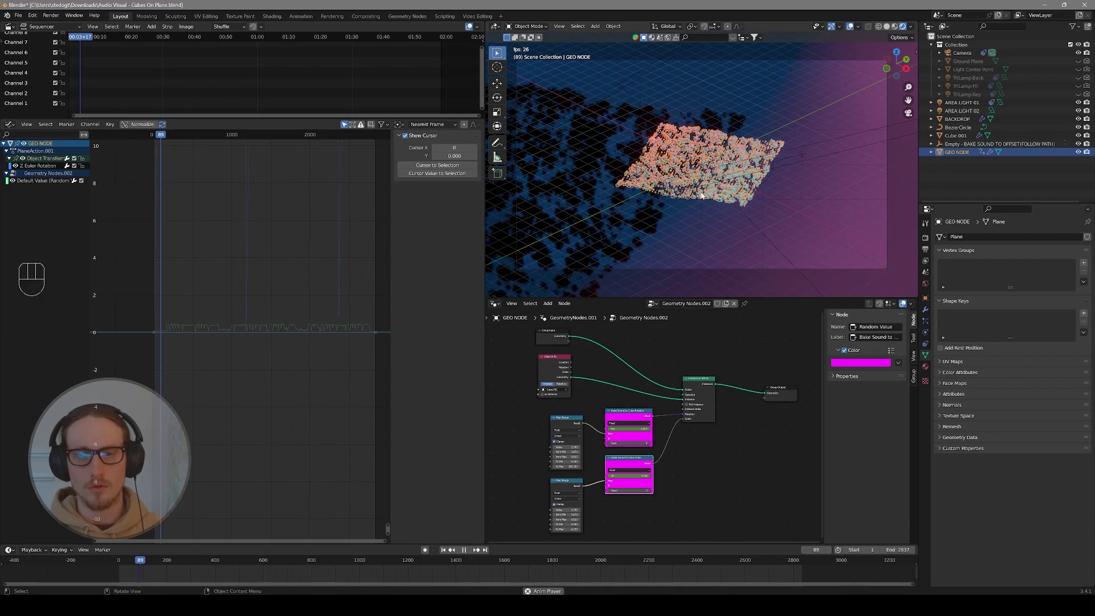
- In the graph editor, select the cube plane's Z Euler Rotation channel and examine its curve
scroll(282, 225, down, 2)
middle_drag(282, 226, 285, 360)
scroll(264, 262, down, 3)
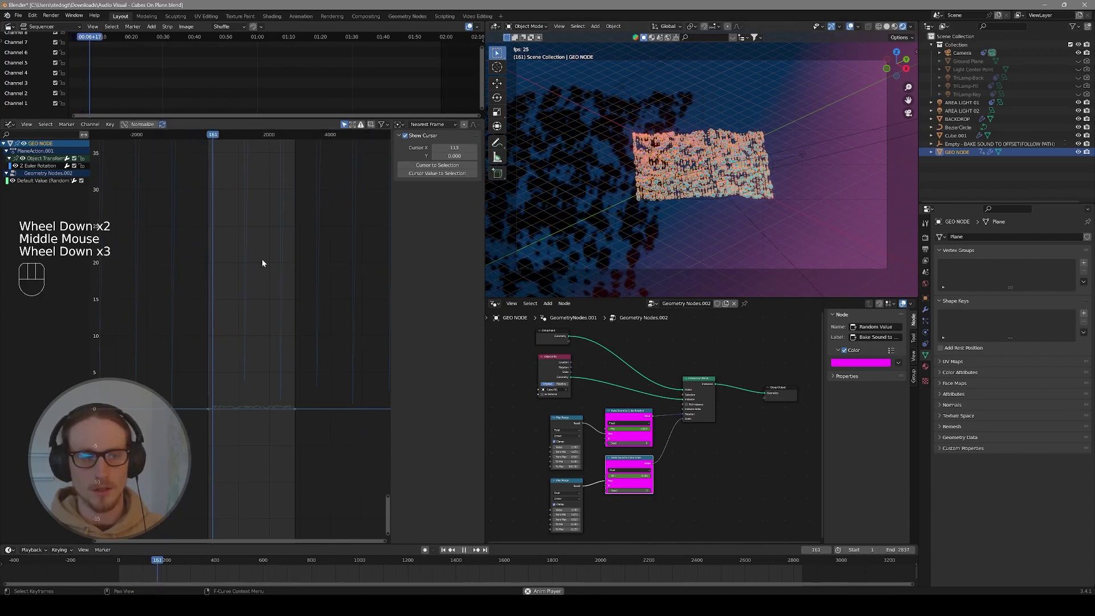
click(39, 169)
middle_drag(242, 181, 262, 369)
scroll(252, 300, down, 4)
scroll(253, 301, up, 1)
scroll(252, 301, down, 1)
scroll(266, 255, down, 1)
scroll(265, 255, up, 1)
scroll(265, 255, down, 1)
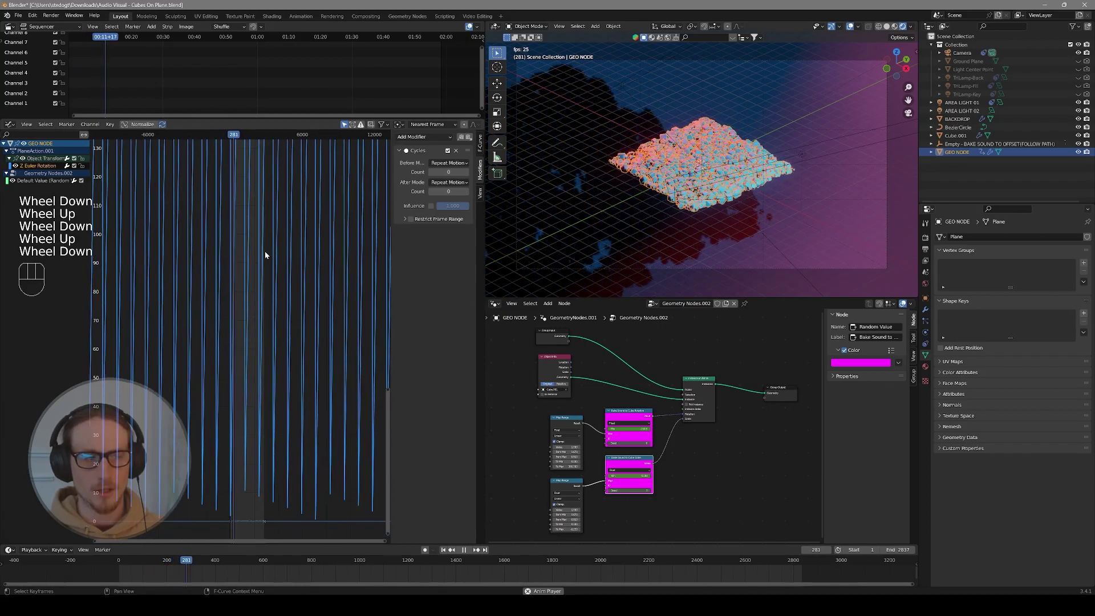
scroll(265, 257, down, 2)
scroll(274, 269, up, 2)
- Stop the playback, then enlarge the node editor and widen its sidebar to show the bake nodes' full labels
click(694, 197)
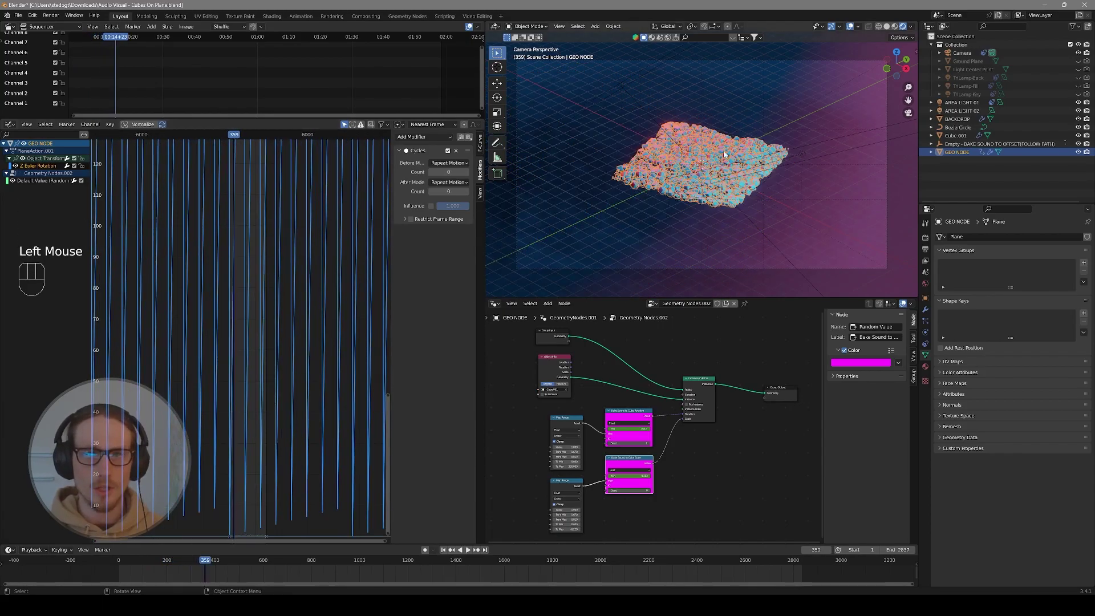
scroll(701, 146, up, 2)
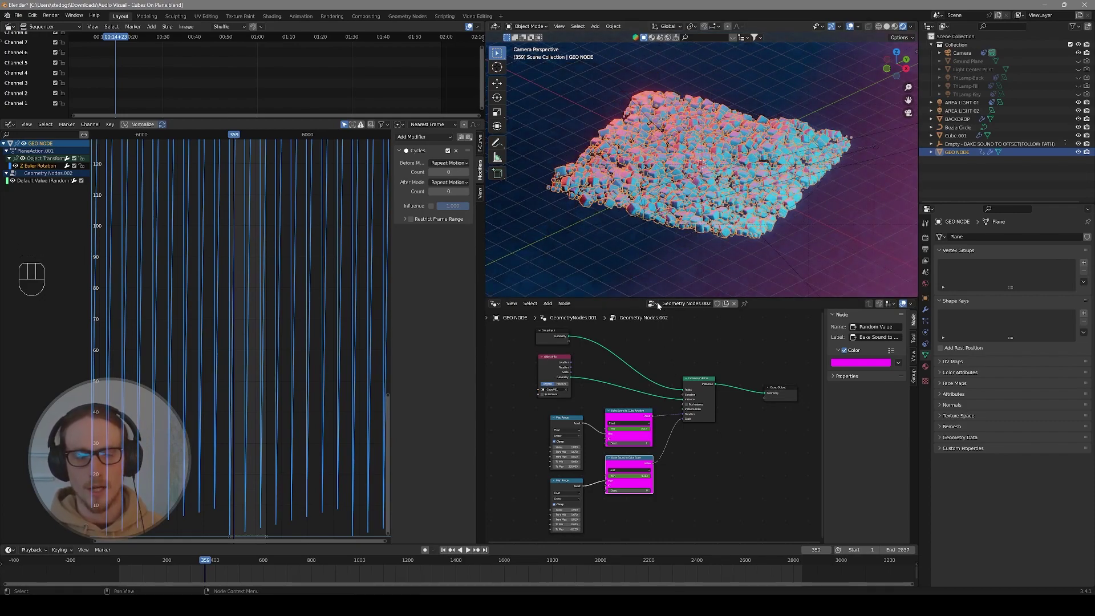
drag(637, 298, 637, 238)
middle_drag(653, 410, 667, 385)
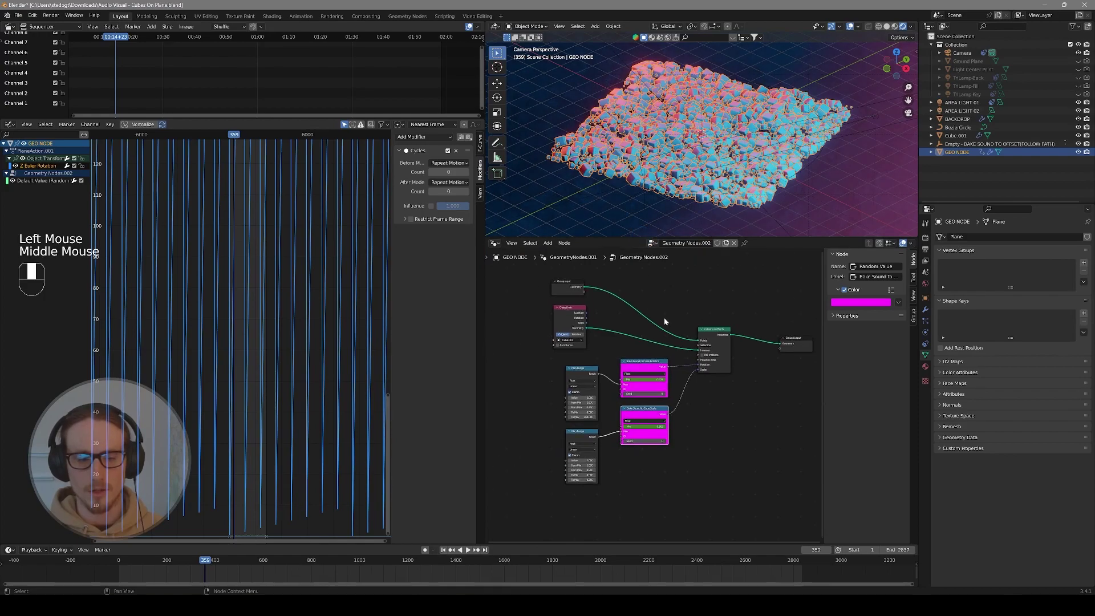
scroll(668, 385, up, 2)
click(635, 372)
click(640, 422)
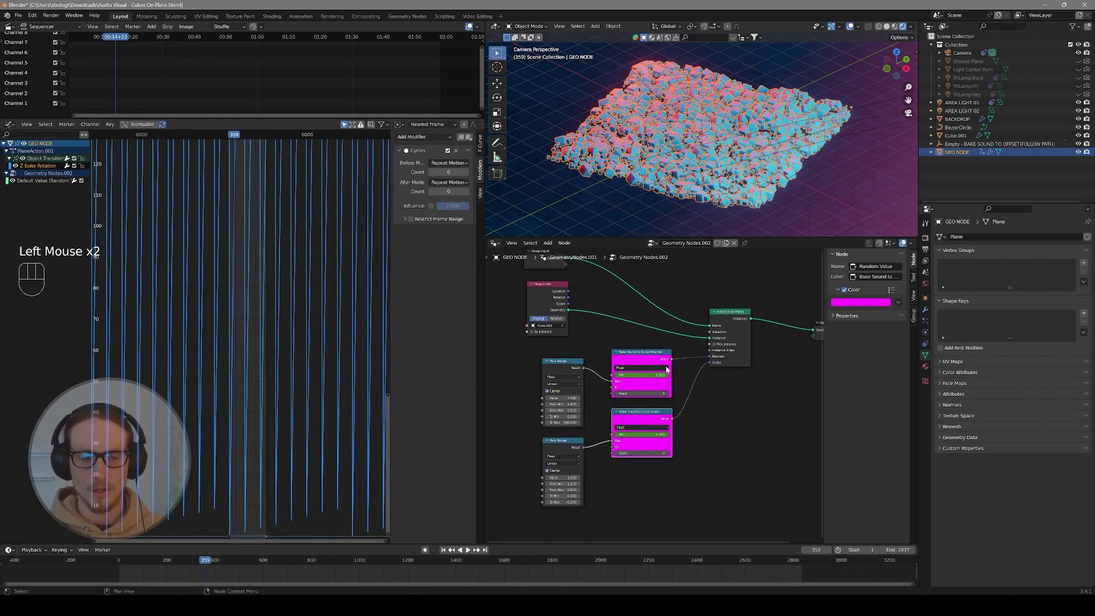
drag(825, 362, 765, 363)
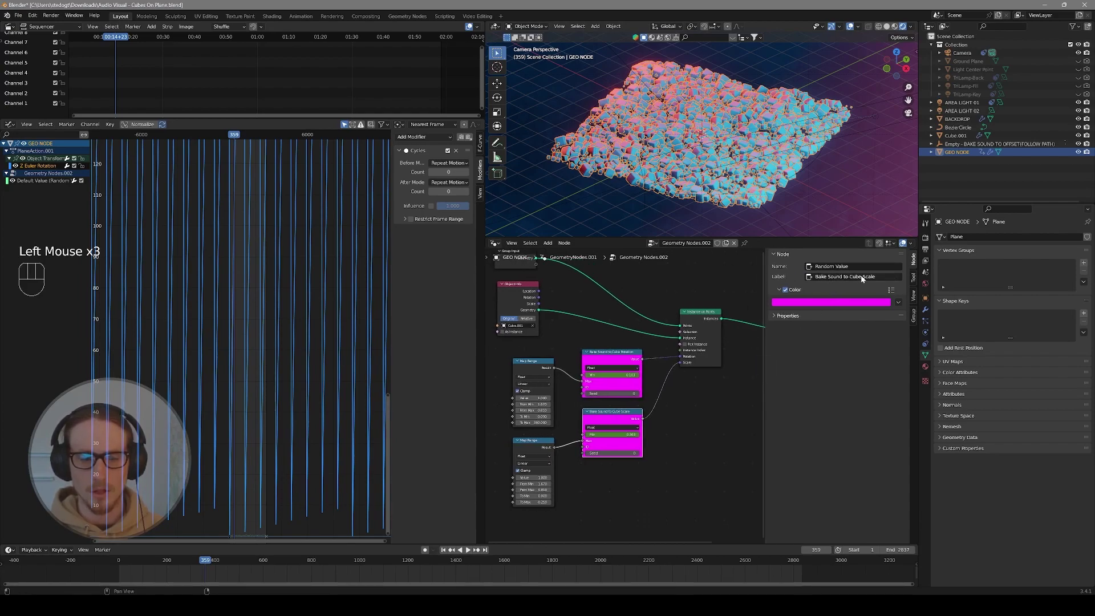
- Select the Bake Sound to Cube Rotation node and examine its label and inputs
click(628, 361)
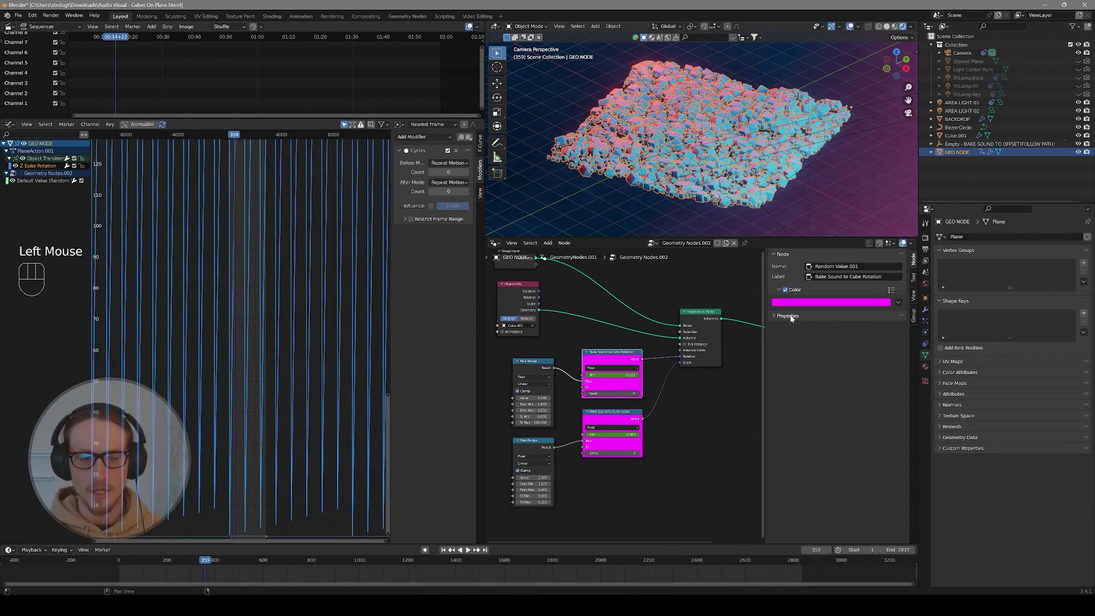
double_click(874, 277)
click(836, 374)
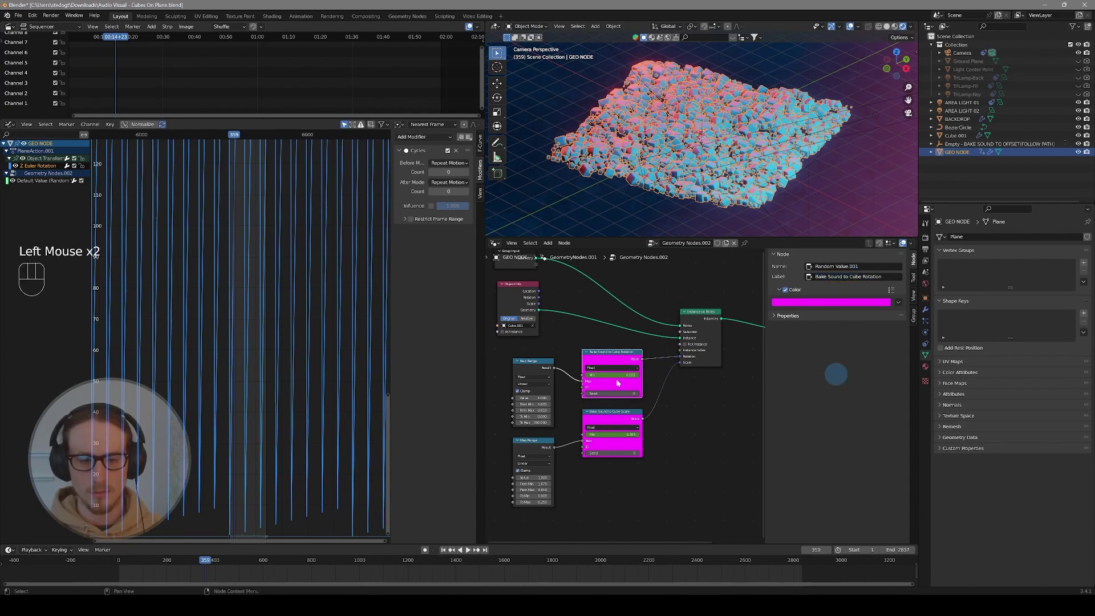
click(605, 324)
click(606, 356)
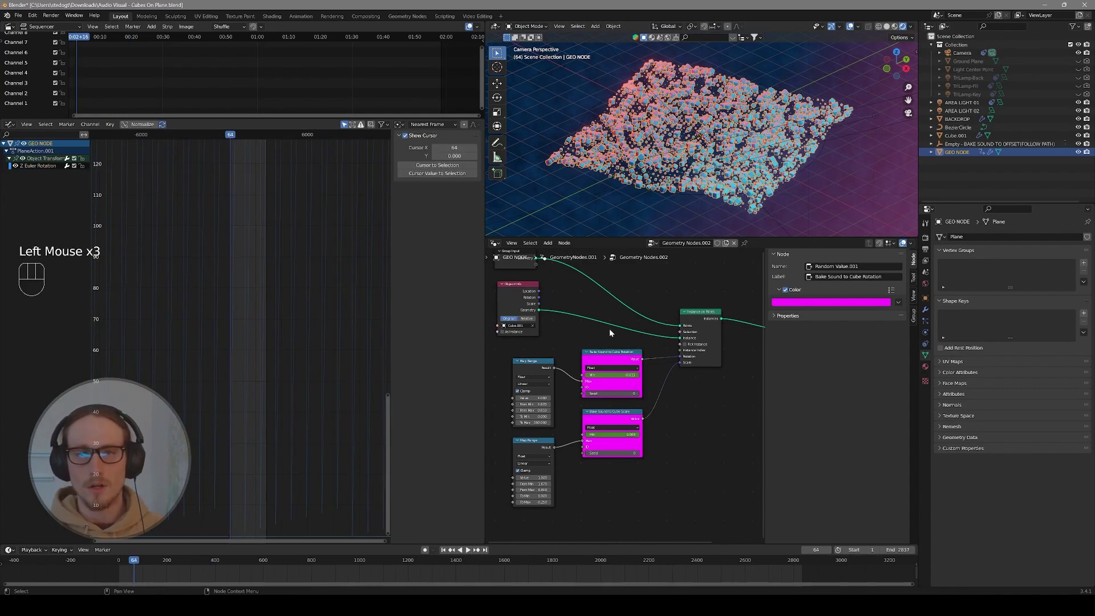
- Select the Bake Sound to Cube Scale node and its Default Value channel in the graph editor
click(612, 422)
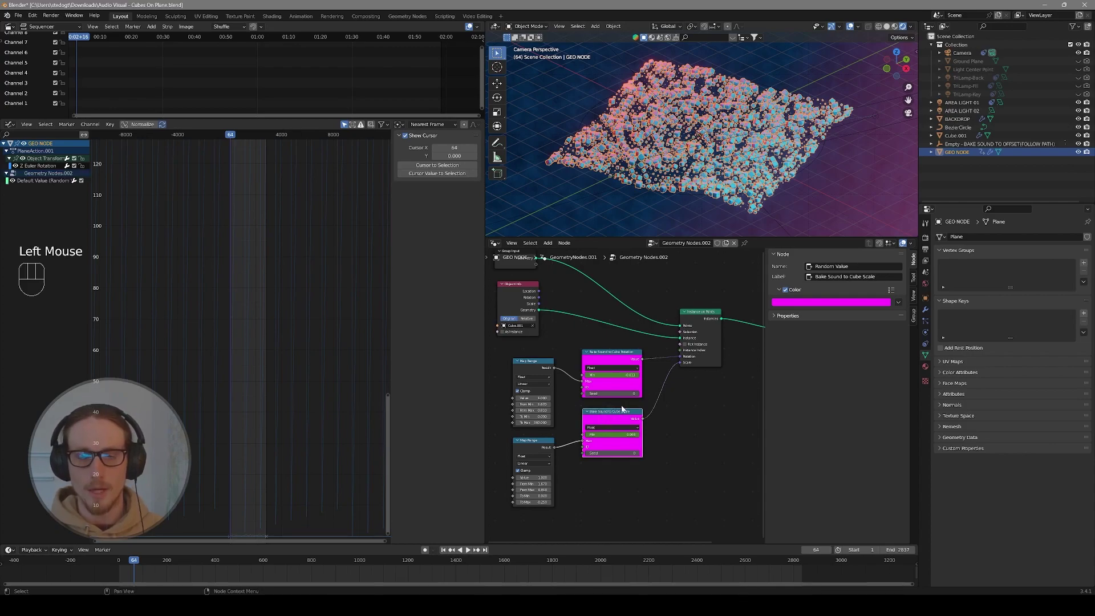
click(728, 131)
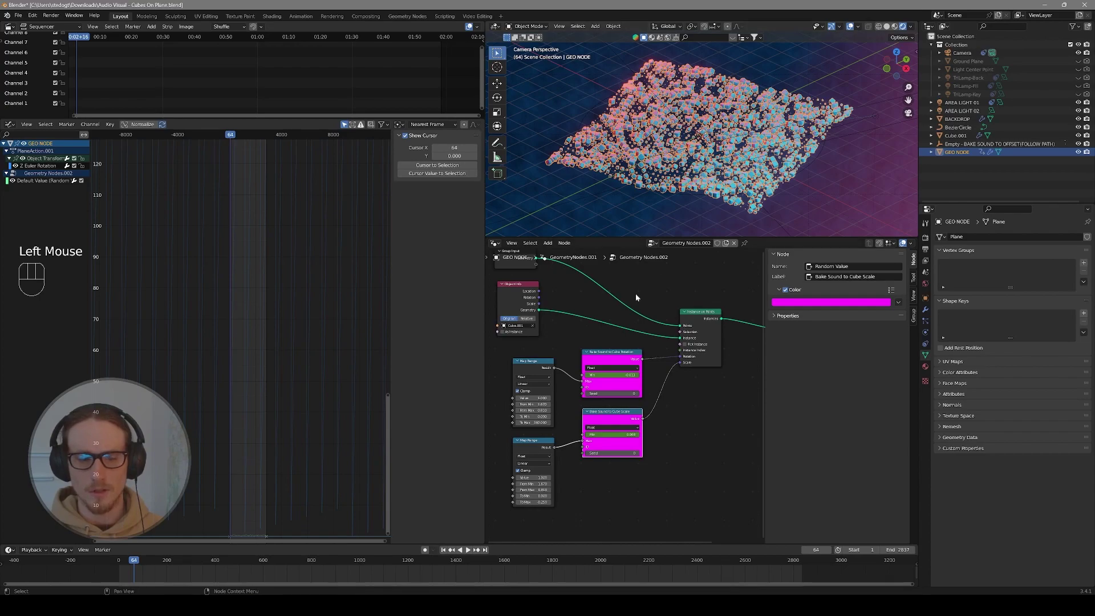
double_click(608, 423)
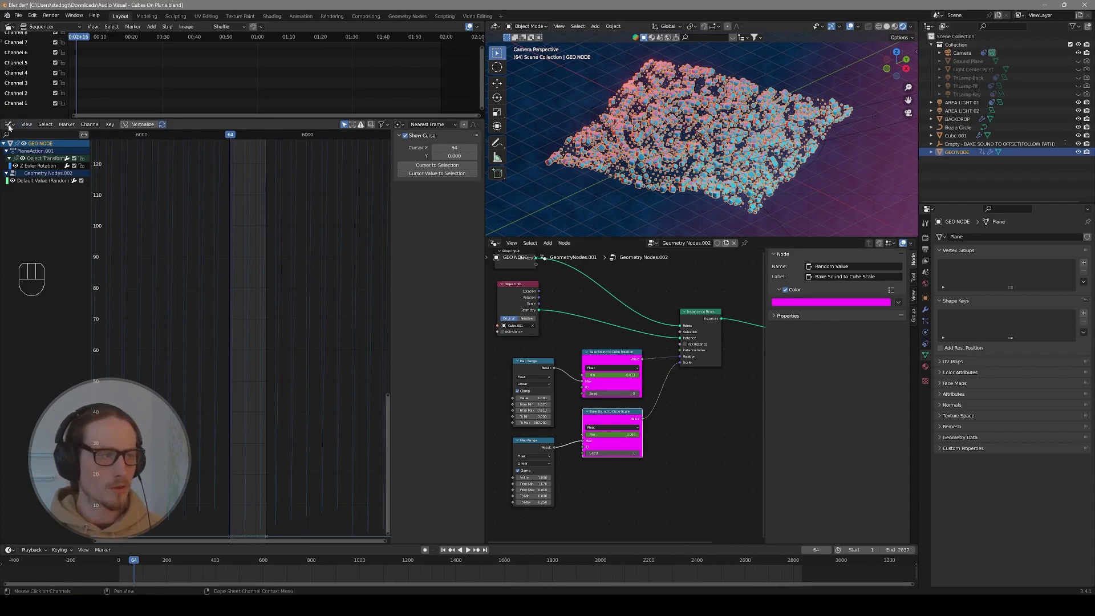
click(8, 127)
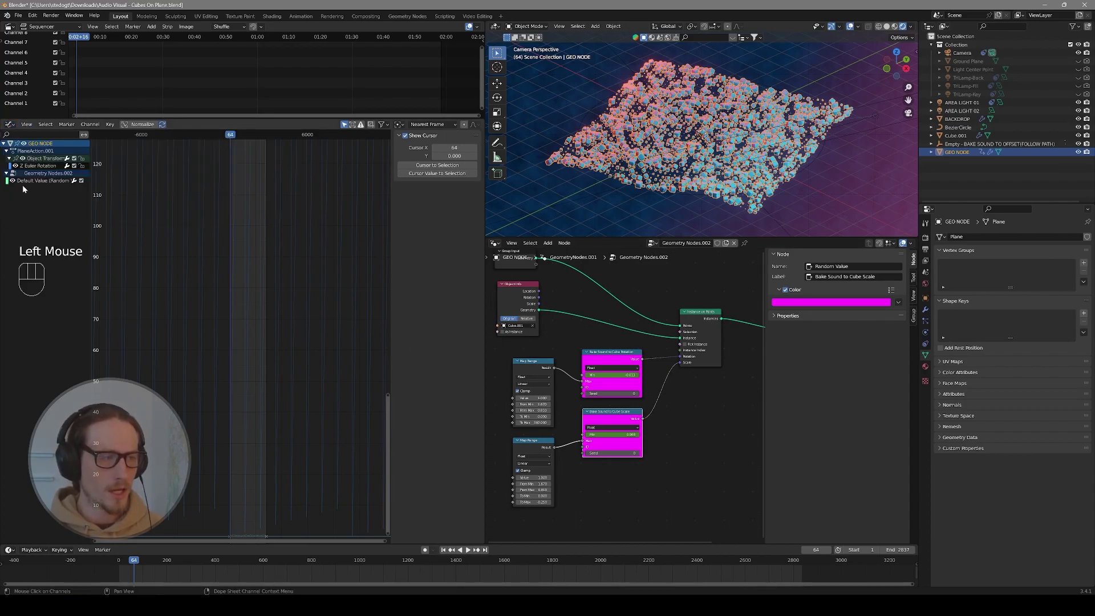
click(43, 182)
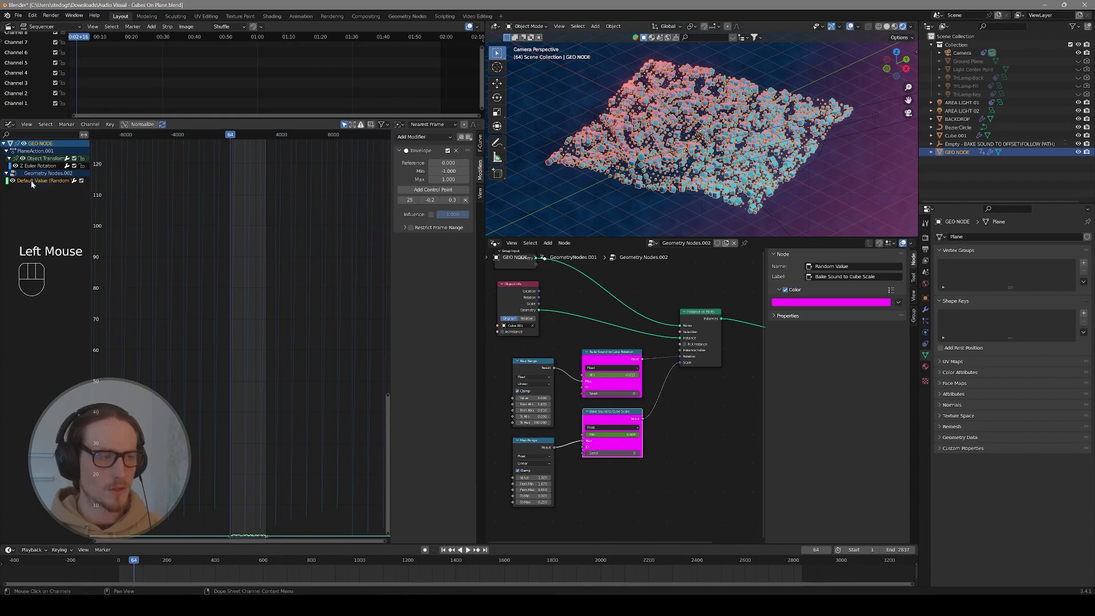
- Examine the sound curve baked to the cube scale's Default Value channel from frame 0 onward
scroll(228, 342, down, 1)
scroll(240, 388, up, 1)
scroll(249, 430, down, 2)
middle_drag(249, 430, 223, 345)
scroll(271, 409, up, 3)
scroll(270, 409, up, 3)
scroll(259, 354, up, 6)
scroll(135, 342, up, 3)
scroll(160, 358, up, 3)
scroll(300, 330, up, 3)
middle_drag(158, 355, 193, 333)
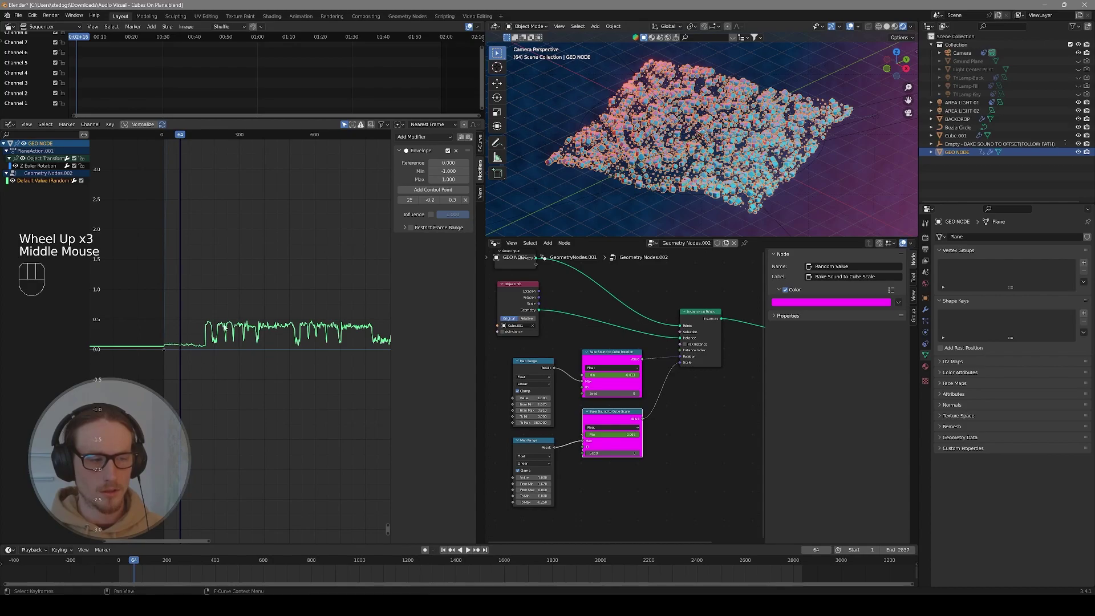
- Scrub through the baked curve and reselect the Bake Sound to Cube Scale node to view its curve
drag(180, 134, 205, 135)
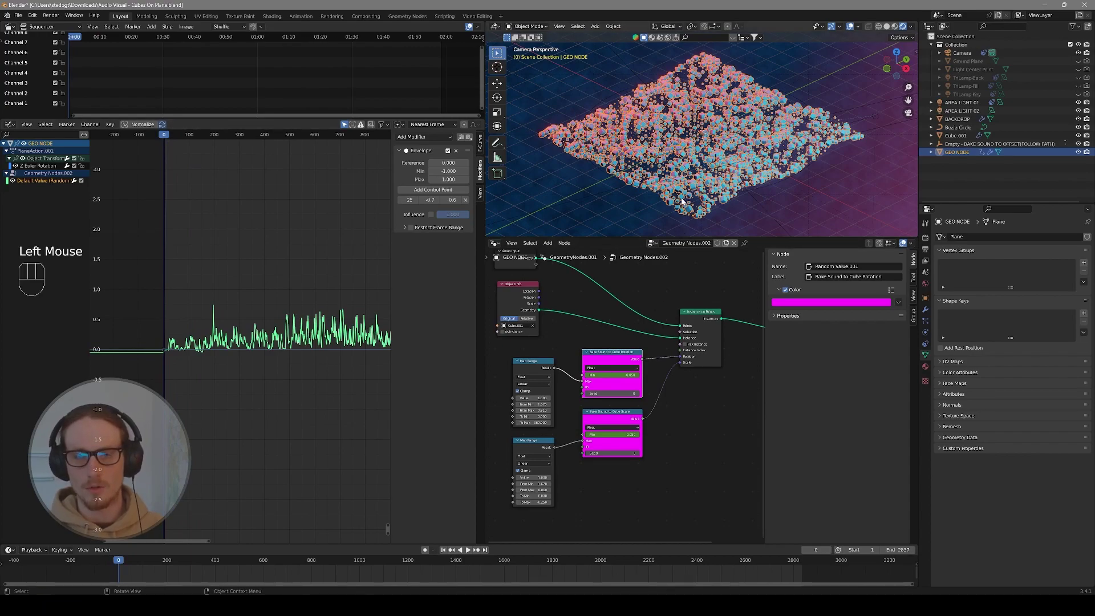
click(623, 421)
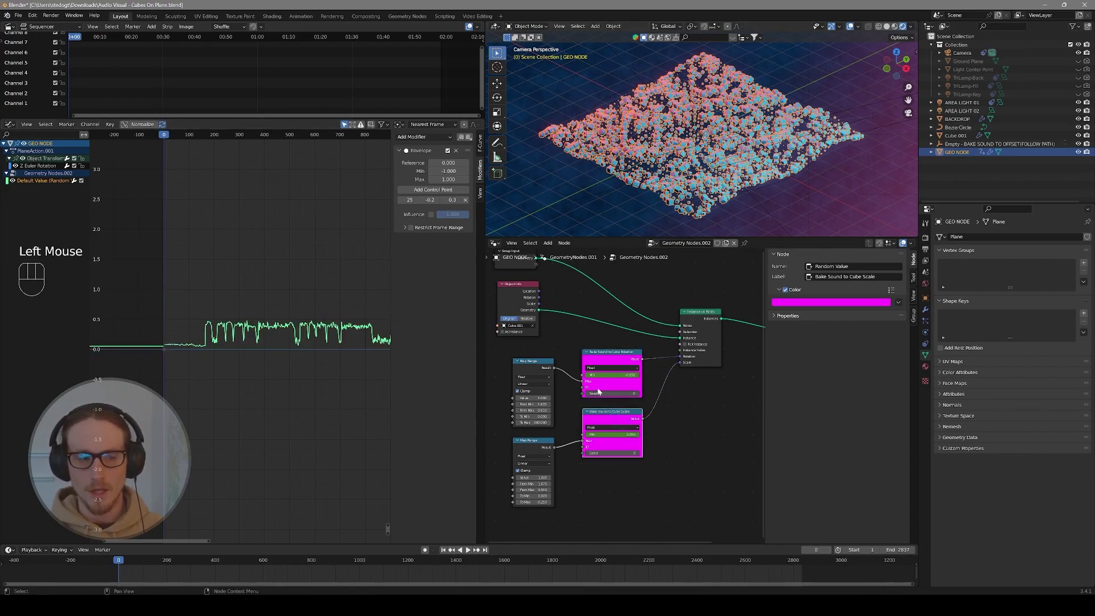
middle_drag(307, 316, 268, 322)
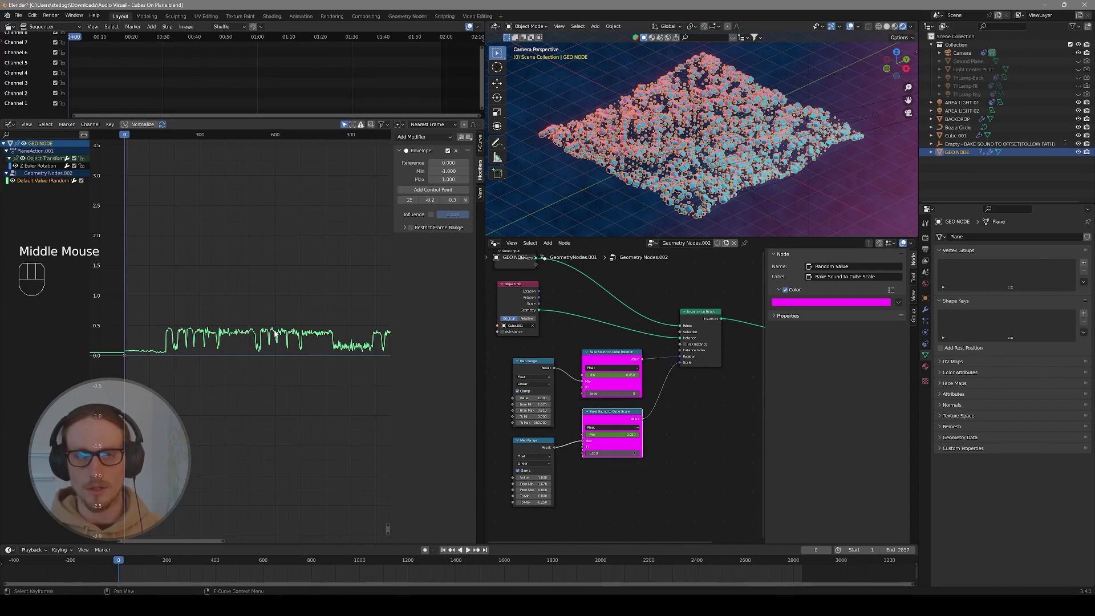
scroll(275, 334, down, 2)
- Add the HVRDVR - Pinball.mp3 sound strip to channel 1 of the sequencer at frame 0
click(238, 85)
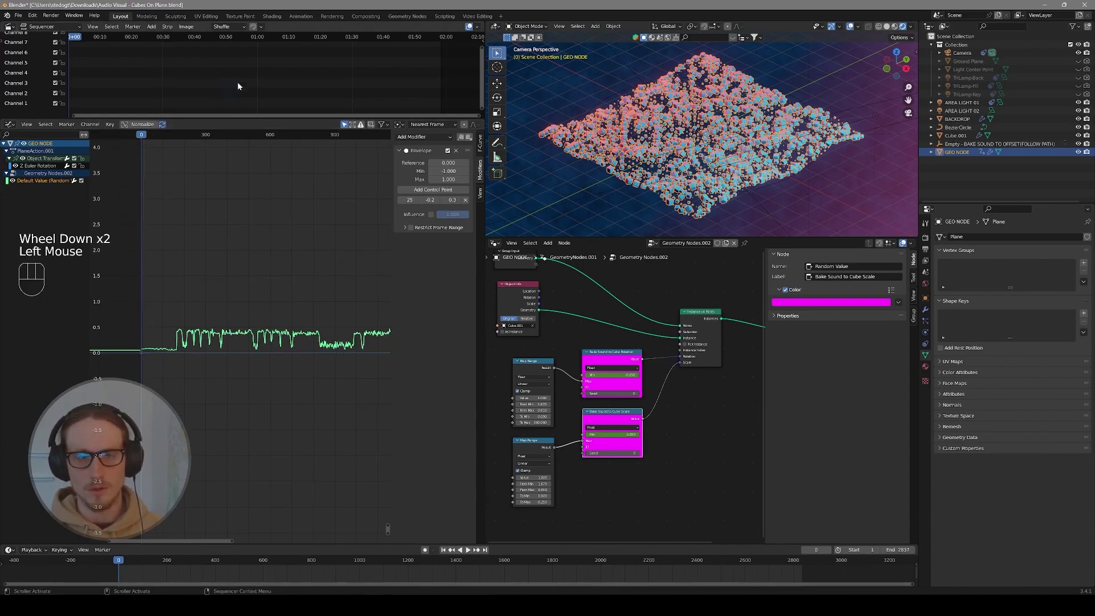
click(233, 93)
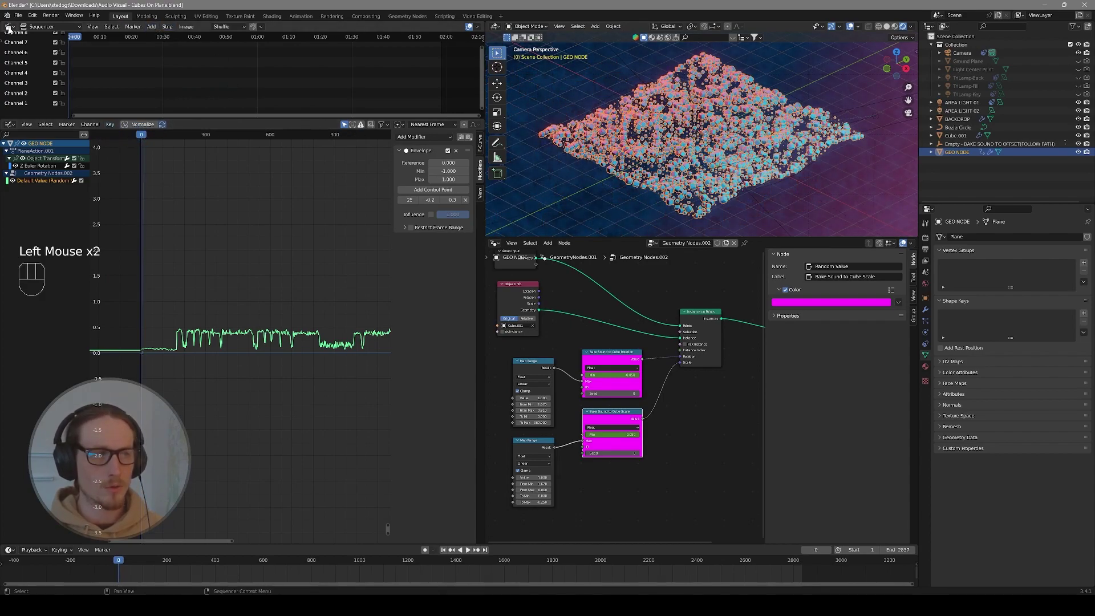
click(152, 26)
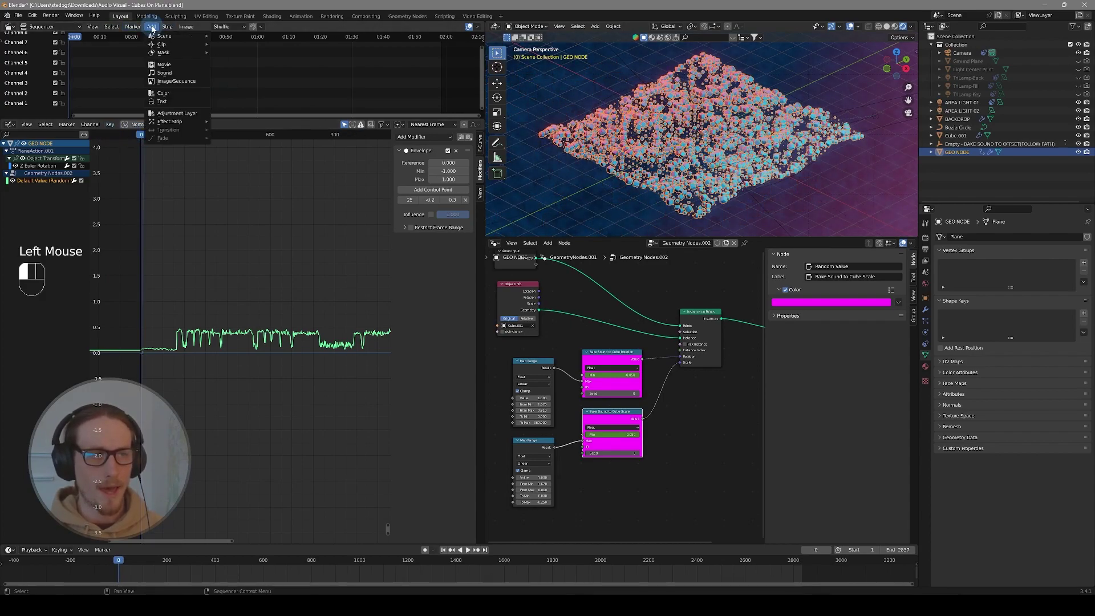
click(165, 74)
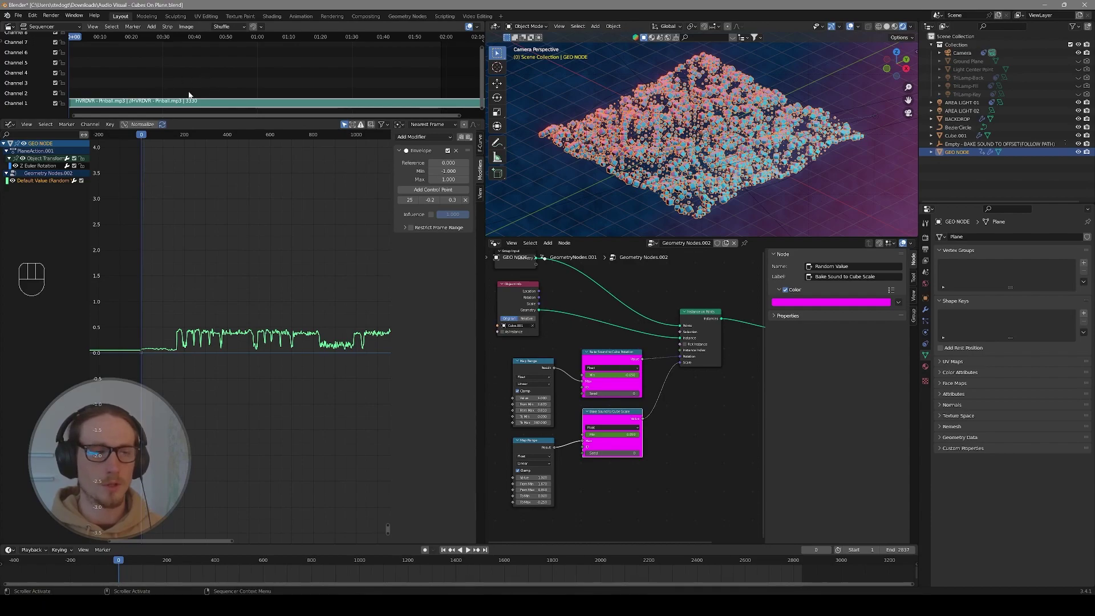
scroll(191, 101, up, 3)
middle_drag(191, 101, 244, 84)
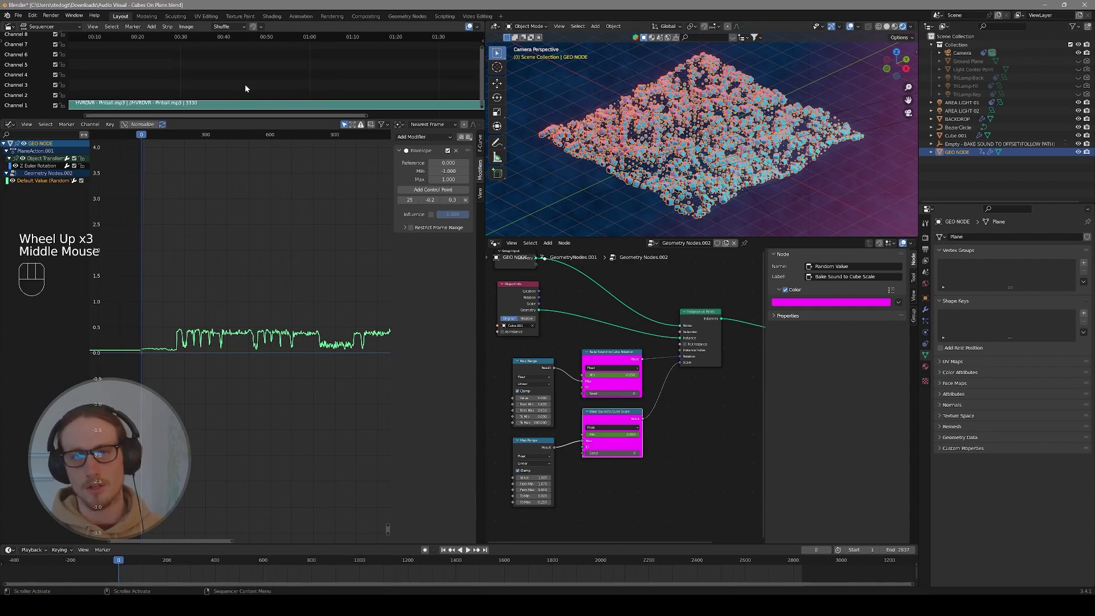
middle_drag(171, 82, 200, 74)
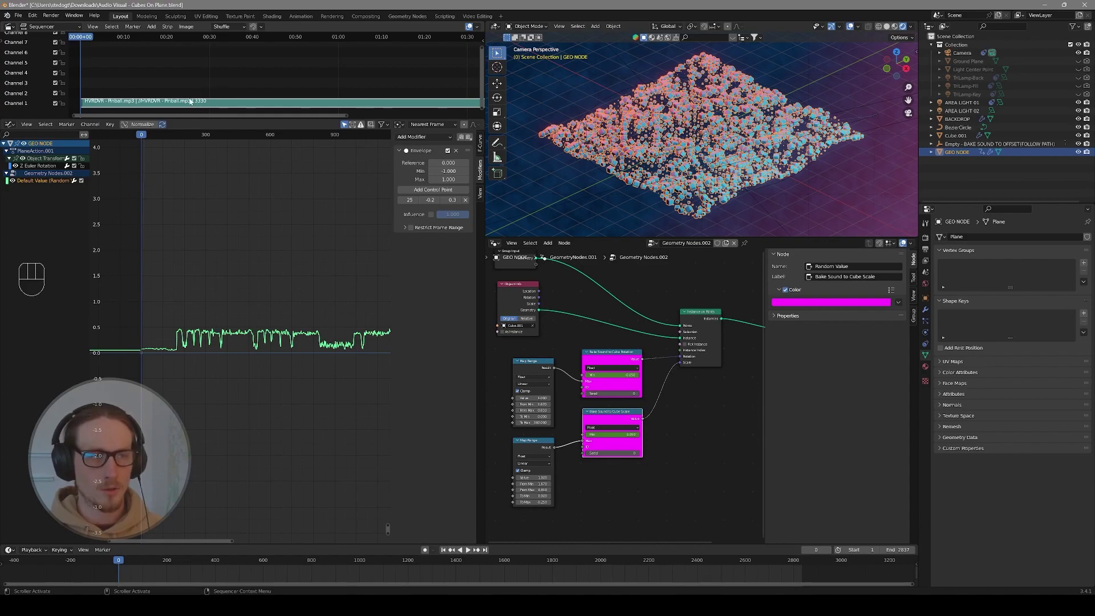
- Set the scene's end frame to 3330 to match the sound strip's length
scroll(218, 87, down, 5)
middle_drag(220, 87, 382, 57)
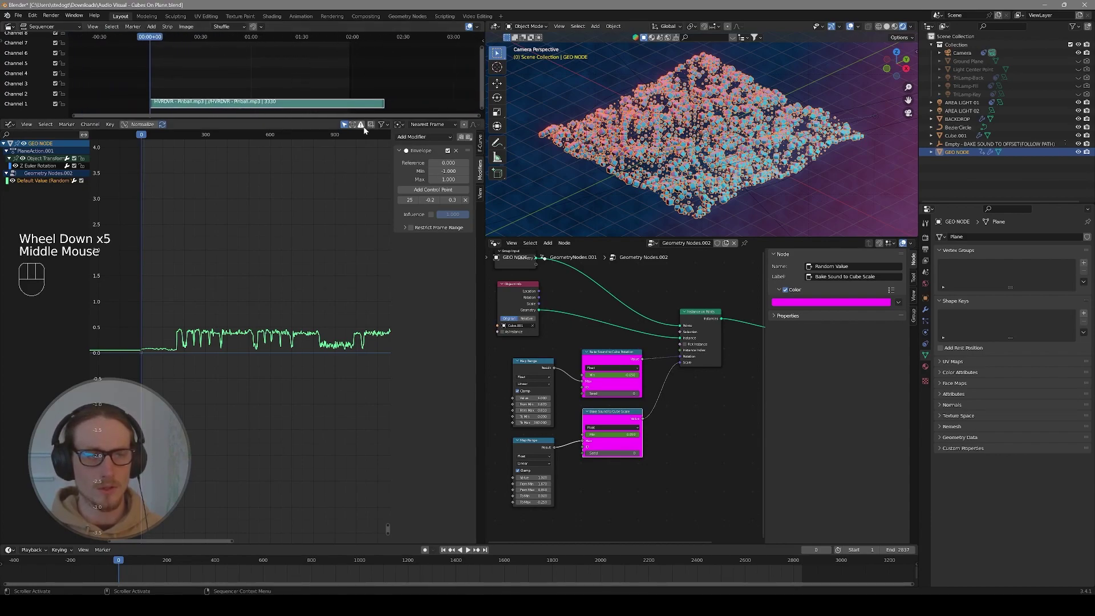
scroll(342, 85, up, 3)
middle_drag(320, 92, 217, 100)
scroll(214, 102, up, 2)
scroll(205, 104, up, 1)
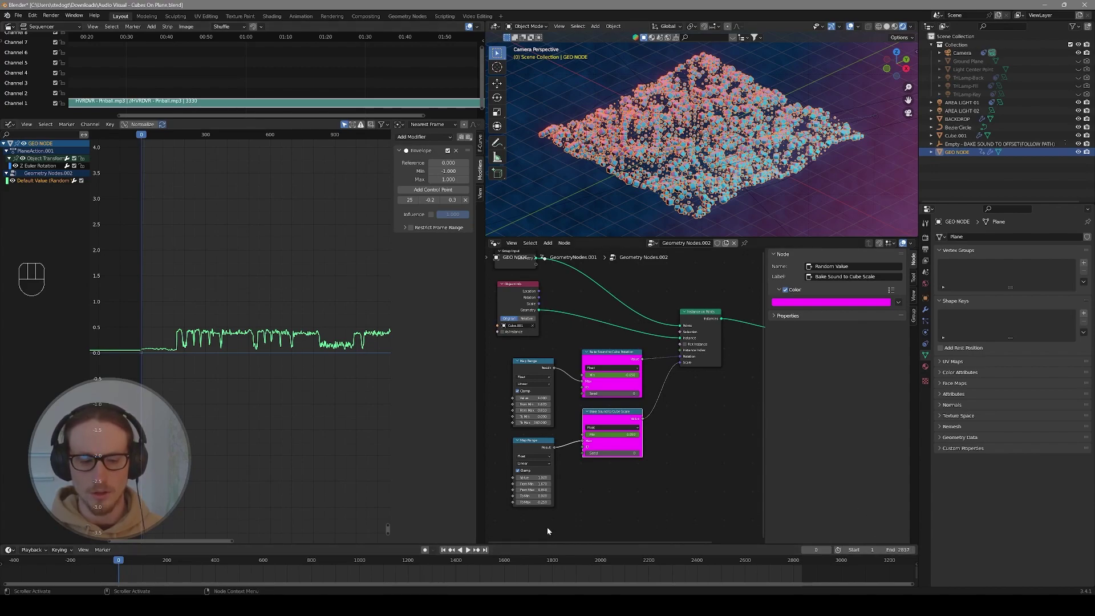
click(887, 550)
text(3330)
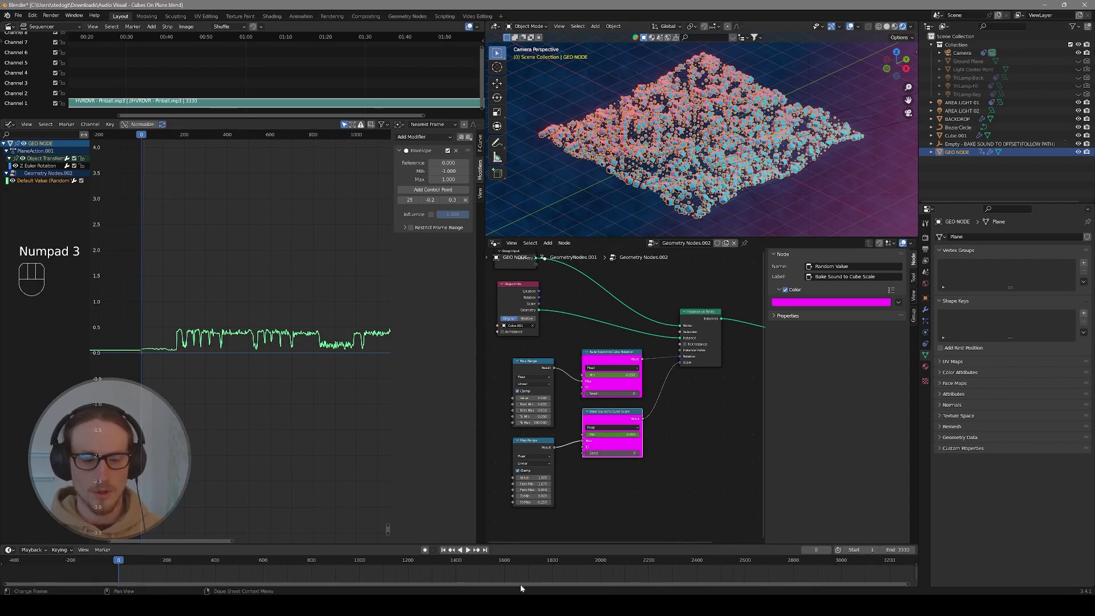
- Scrub the timeline toward the end of the frame range to check the animation, and return to the start
scroll(516, 568, down, 4)
scroll(502, 574, up, 1)
drag(327, 568, 638, 570)
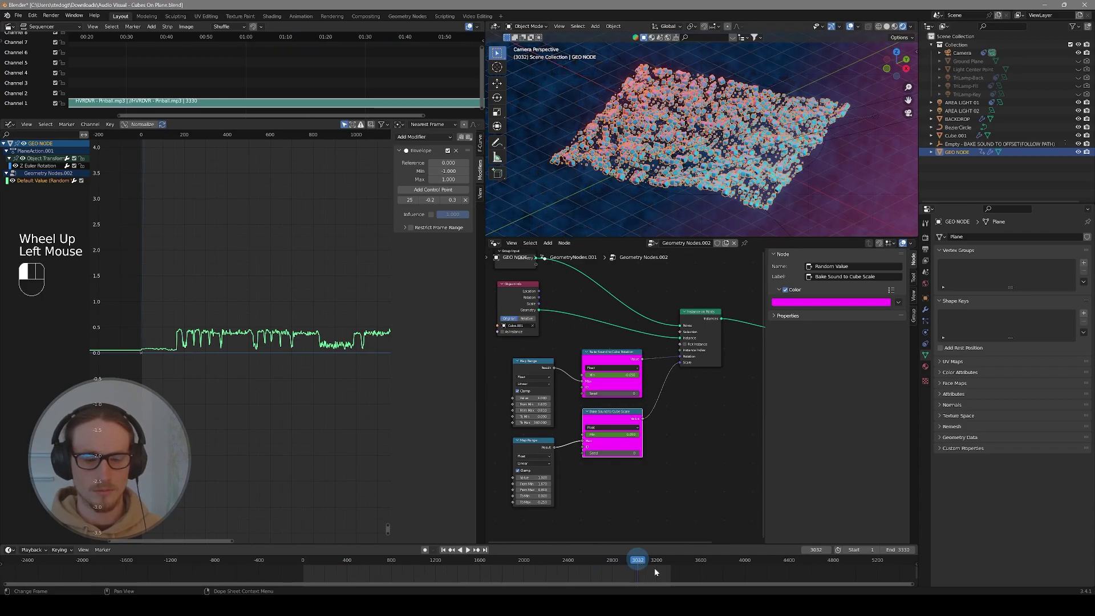
key(shift+Left)
scroll(188, 85, down, 1)
middle_drag(193, 83, 179, 96)
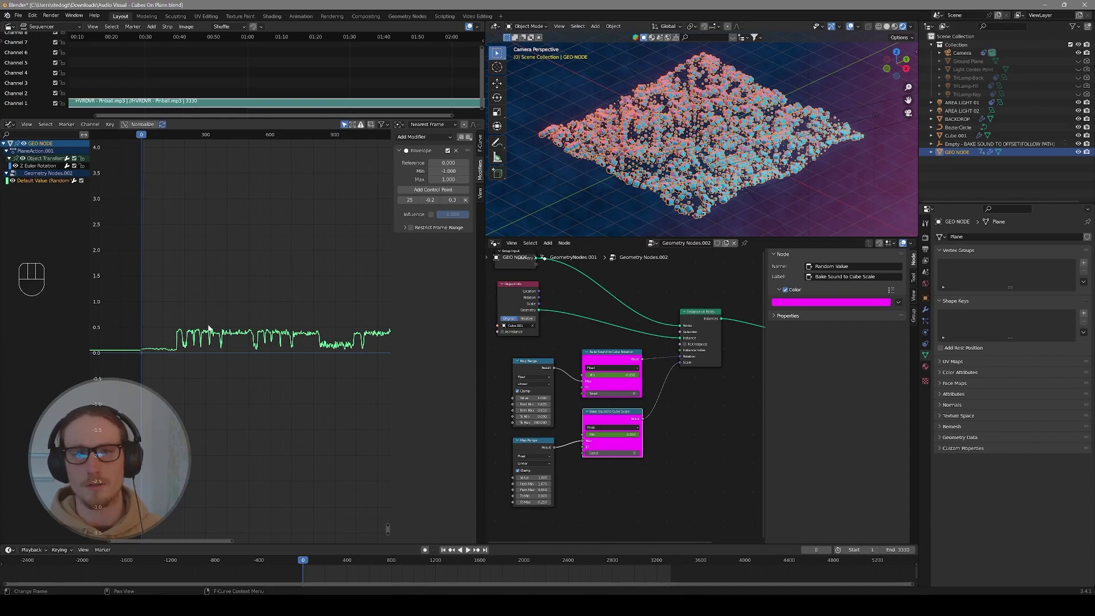
- Widen the graph editor's channel list to show full channel names, with the Bake Sound to Cube Scale node selected
drag(89, 256, 80, 262)
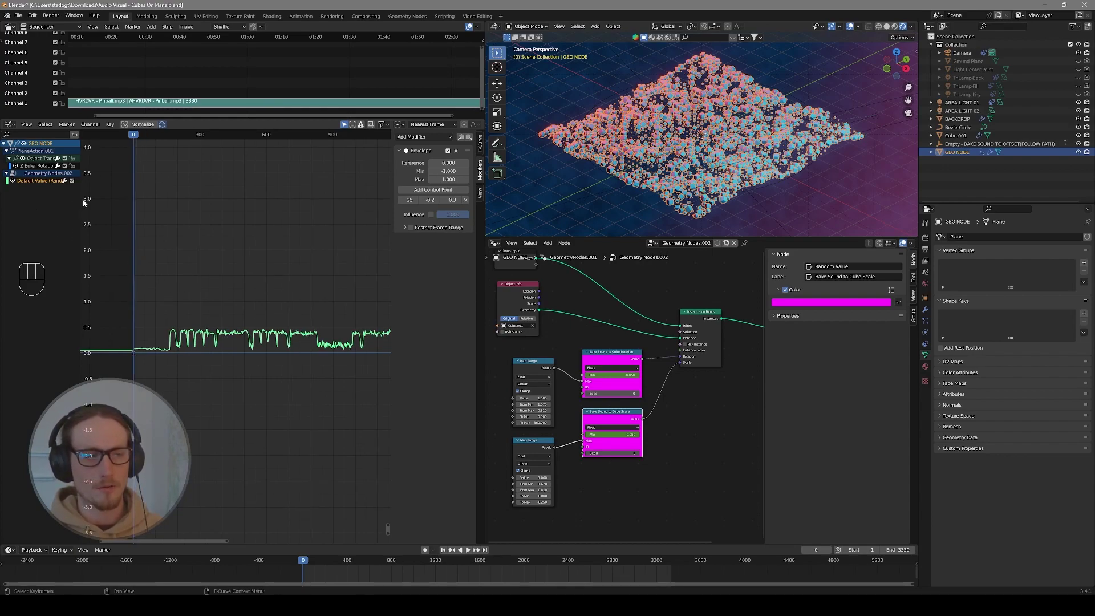
drag(78, 200, 140, 201)
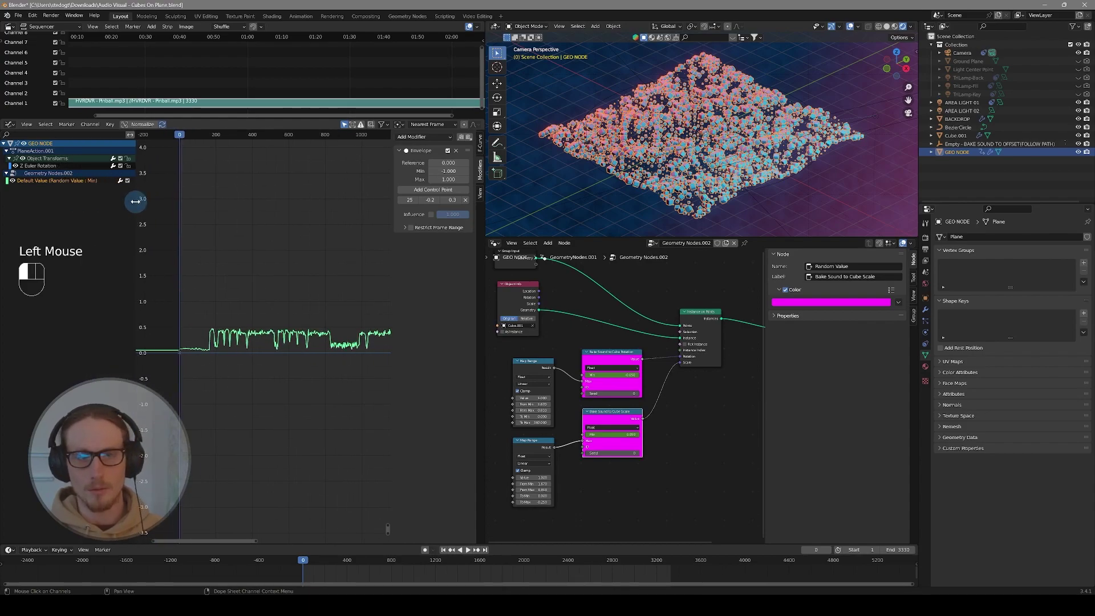
click(626, 413)
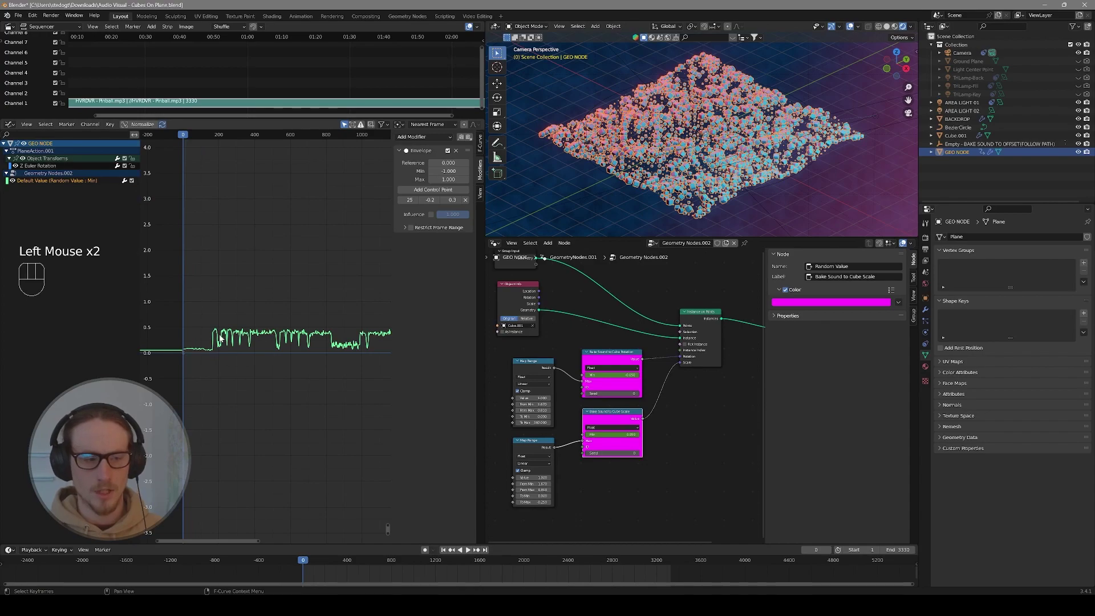
- Open Bake Sound to F-Curves for the Bake Sound to Cube Scale curve and choose HVRDVR - Pinball.mp3 as the source
scroll(299, 342, down, 2)
scroll(299, 342, up, 1)
scroll(299, 343, down, 3)
middle_click(297, 344)
scroll(285, 344, up, 2)
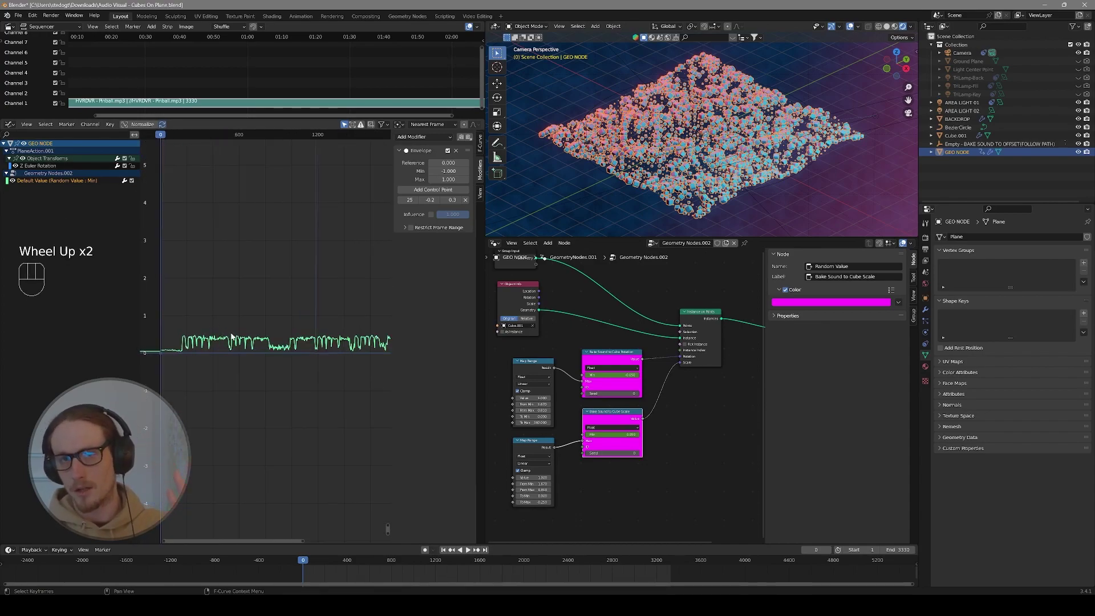
click(110, 124)
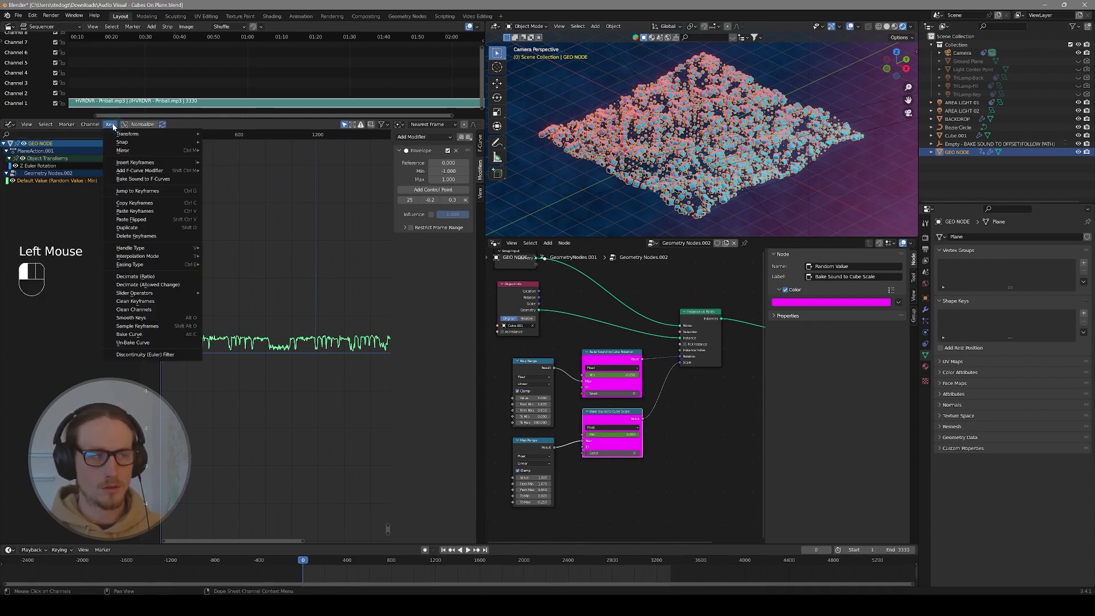
click(151, 180)
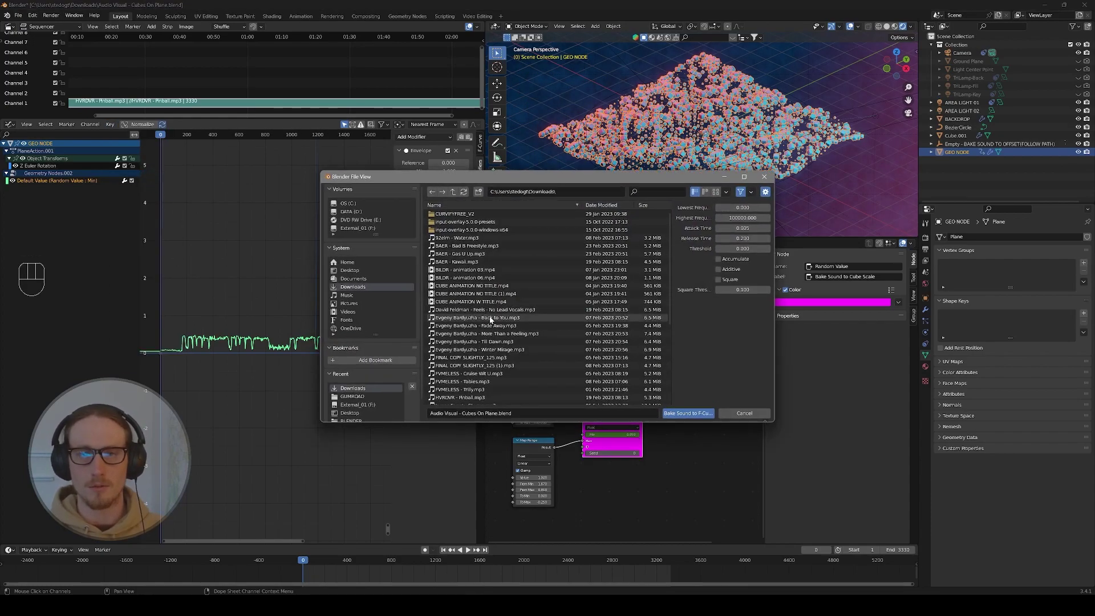
click(460, 398)
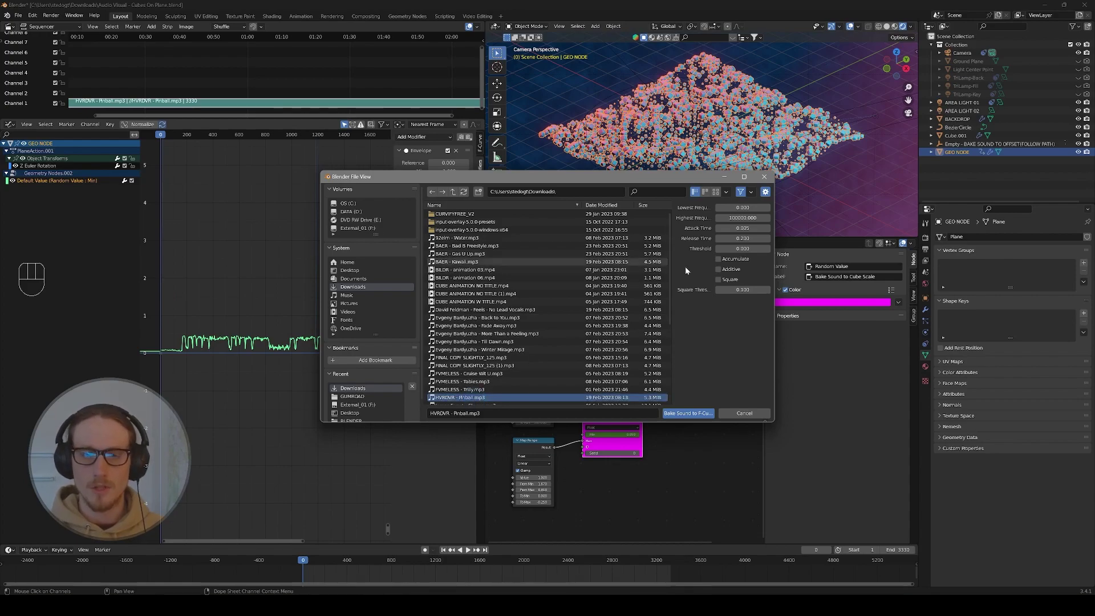
- Bake the chosen track to the cube scale curve with highest frequency 500 and attack time 0.002
drag(775, 201, 875, 201)
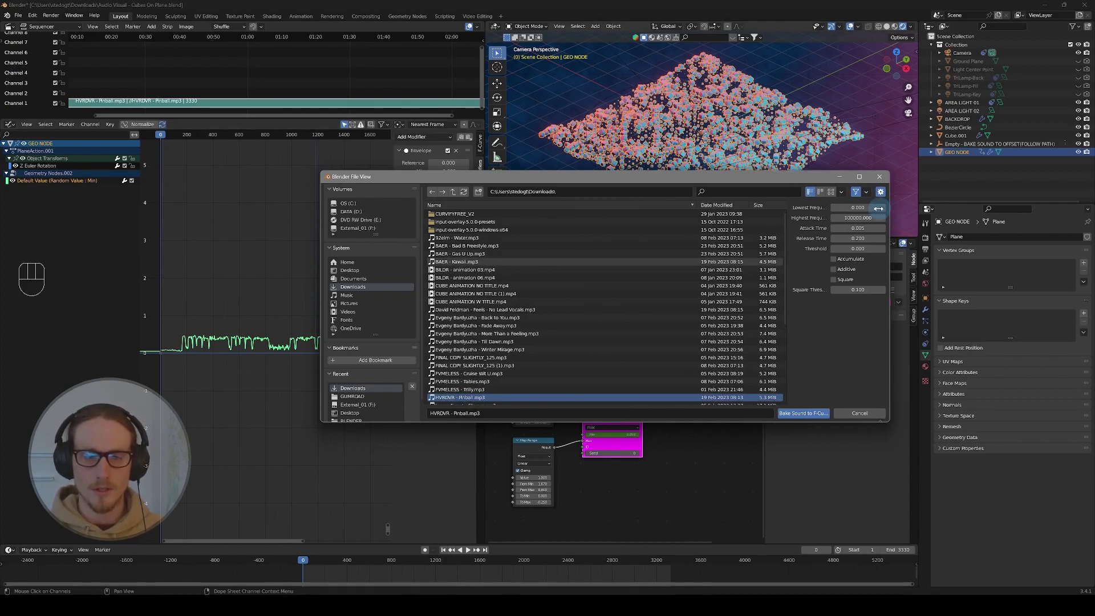
drag(771, 217, 622, 217)
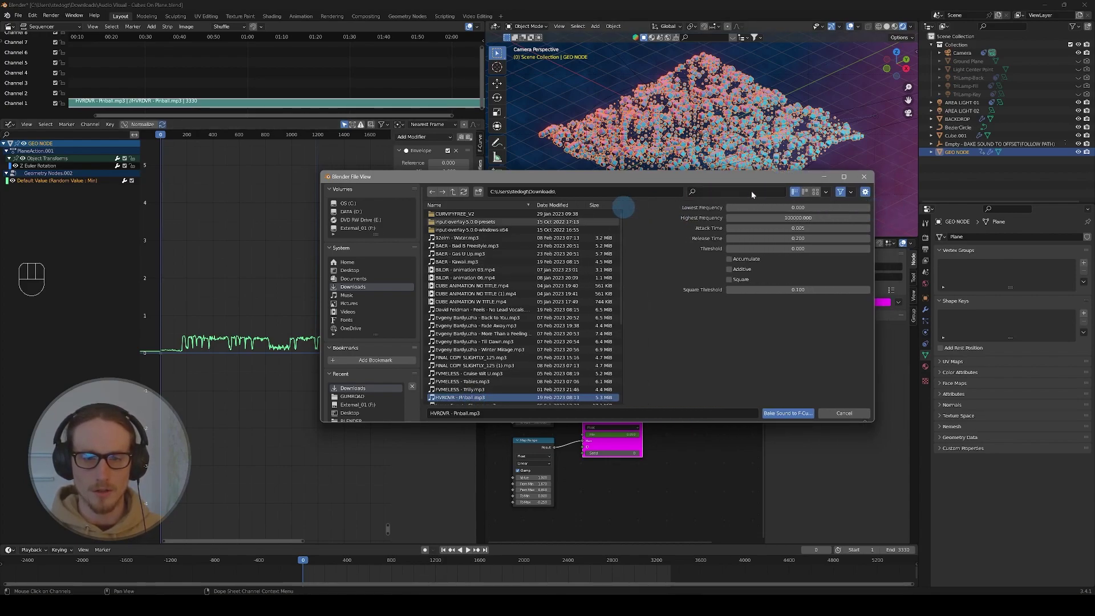
click(767, 207)
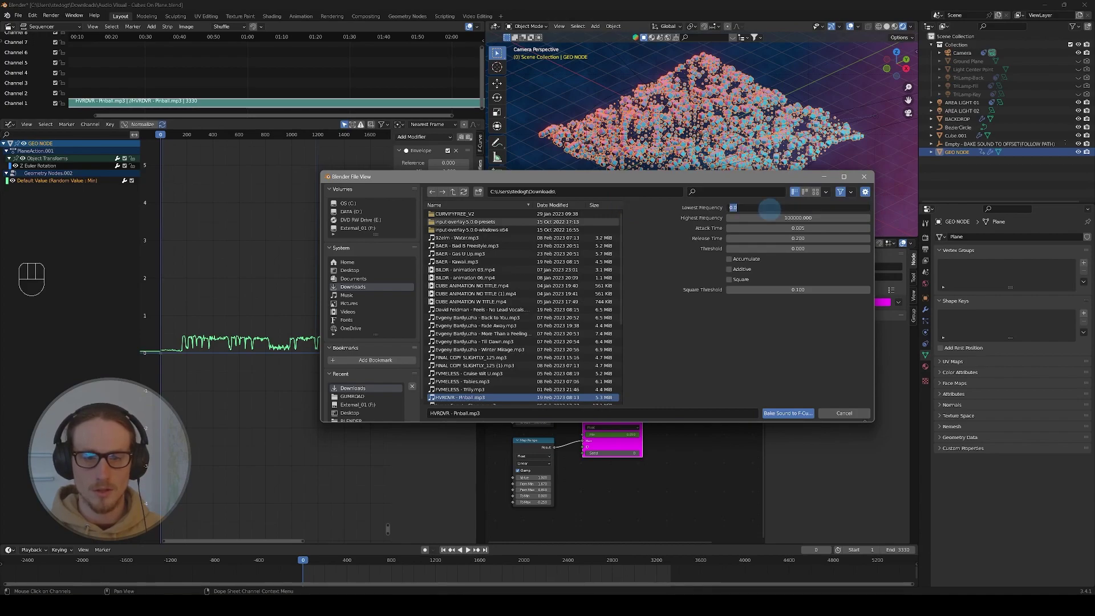
click(778, 218)
text(500)
key(Return)
drag(803, 227, 797, 228)
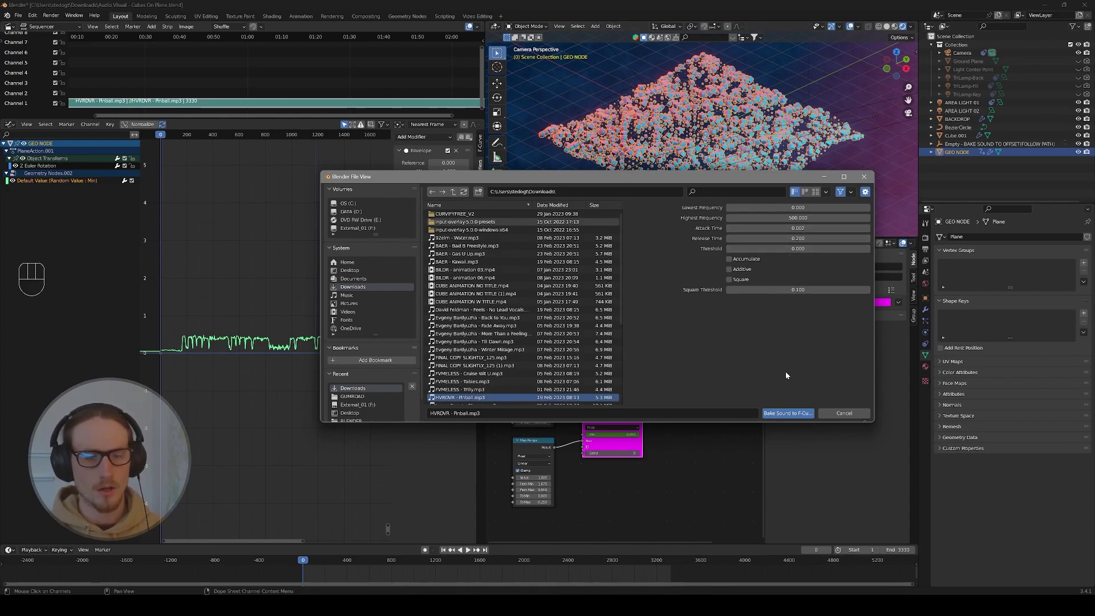
click(795, 413)
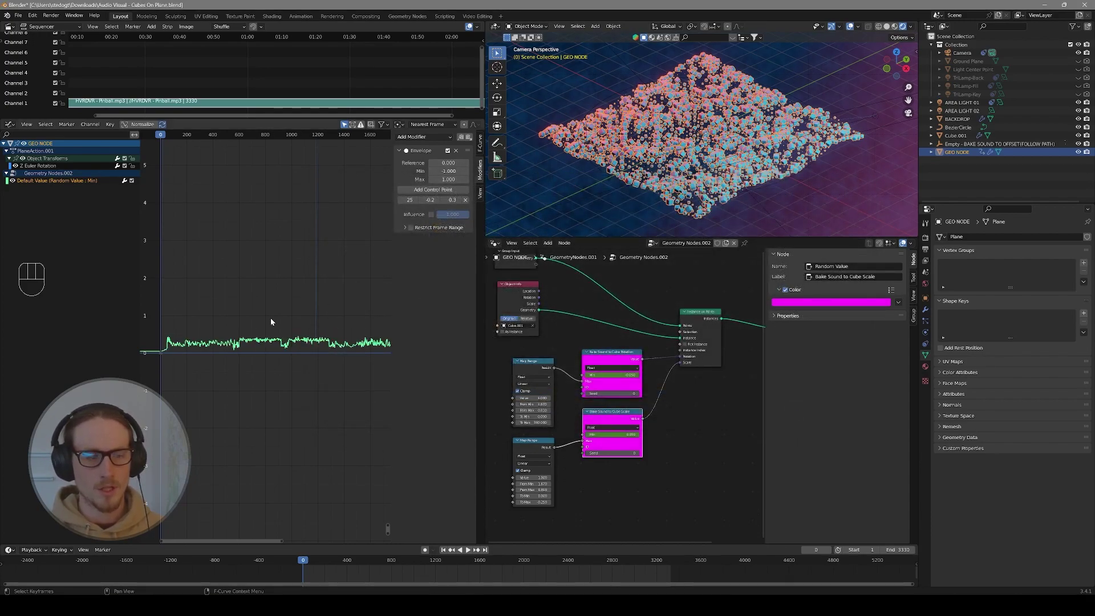
scroll(160, 354, up, 2)
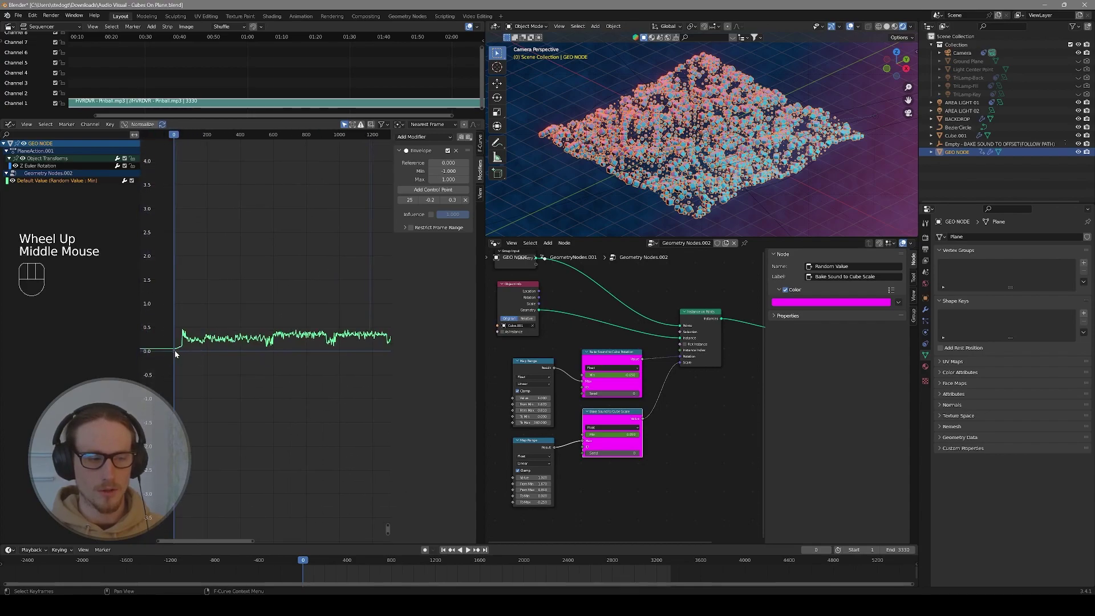
click(622, 409)
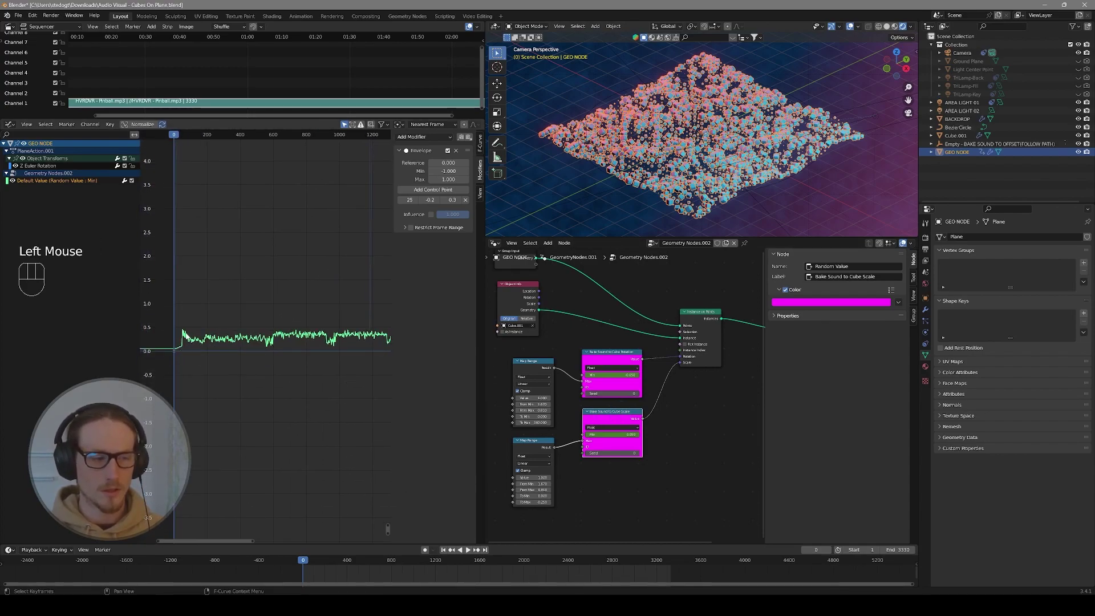
mouse_move(178, 135)
mouse_down()
mouse_move(188, 134)
mouse_move(161, 134)
mouse_up()
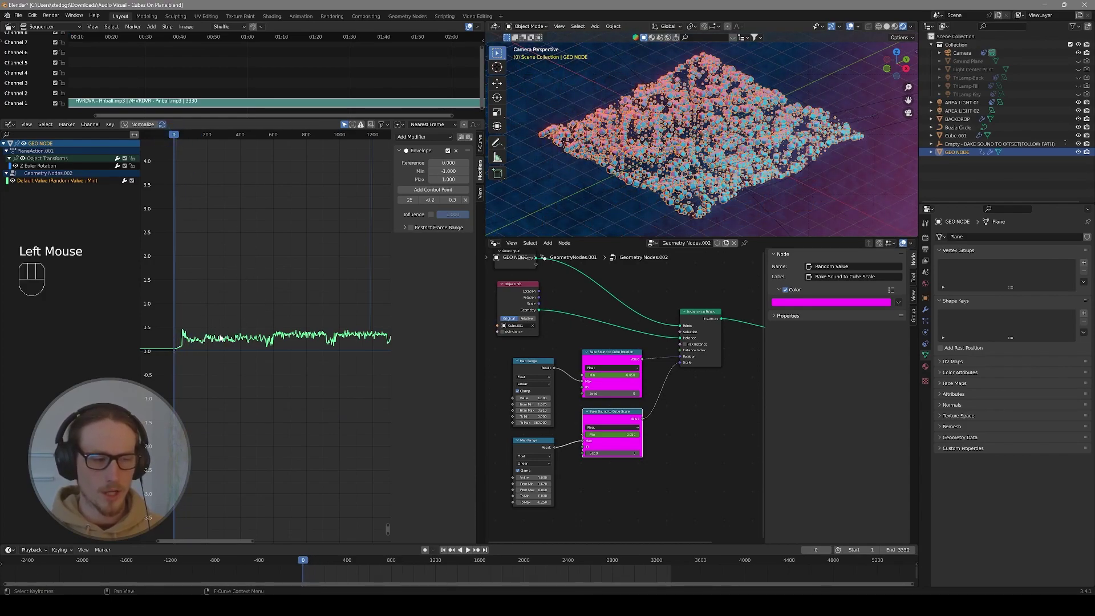
- Bake HVRDVR - Pinball.mp3 to the Bake Sound to Cube Rotation curve with lowest frequency 500 and highest frequency 2500
click(610, 361)
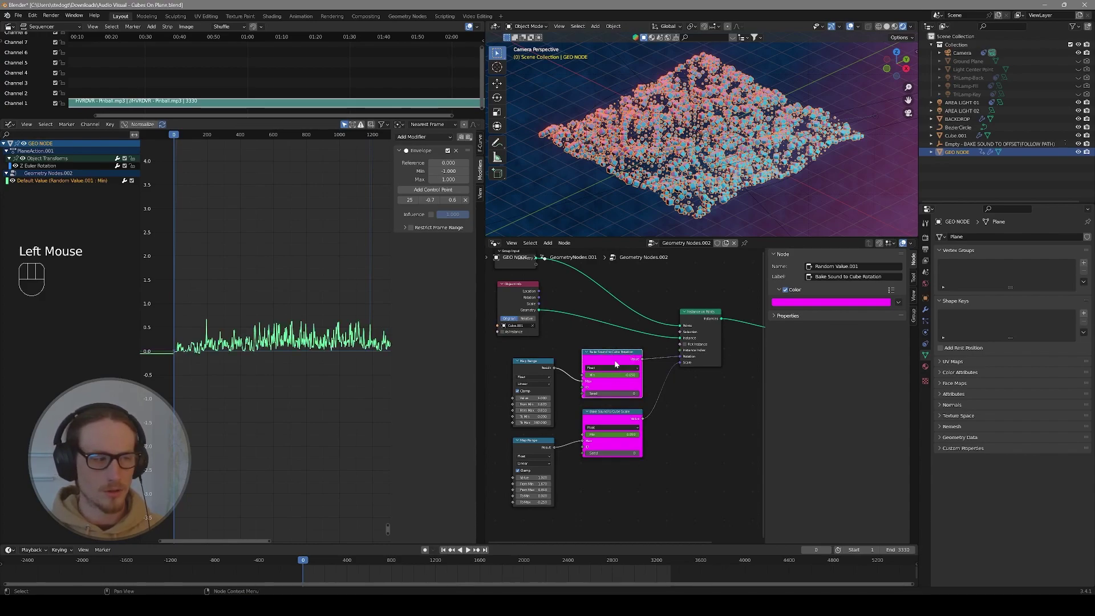
click(62, 182)
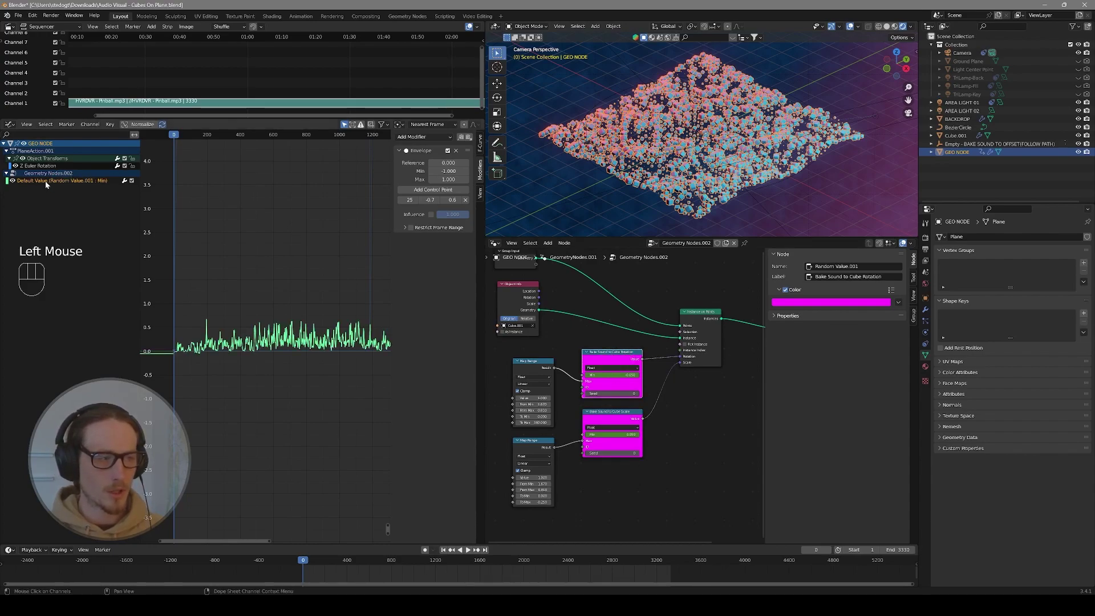
ctrl+middle_drag(194, 193, 206, 192)
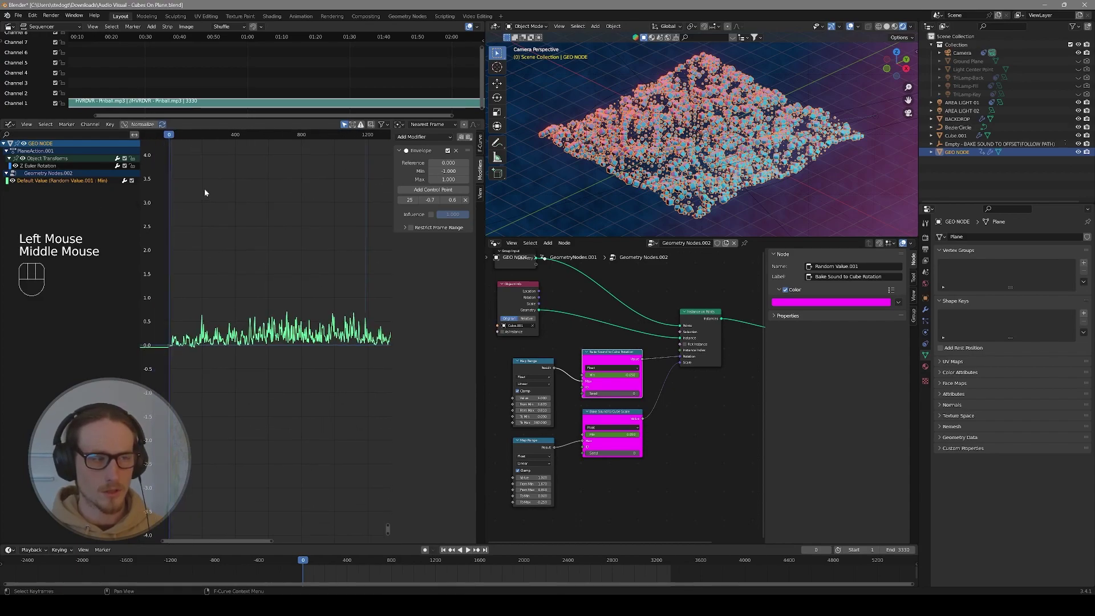
click(109, 125)
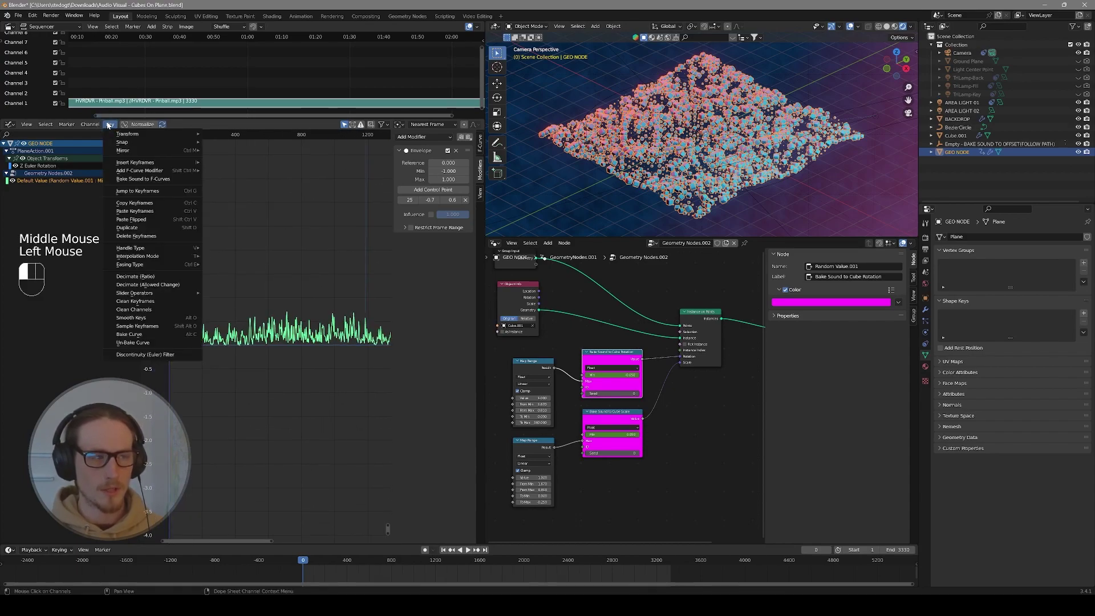
click(137, 179)
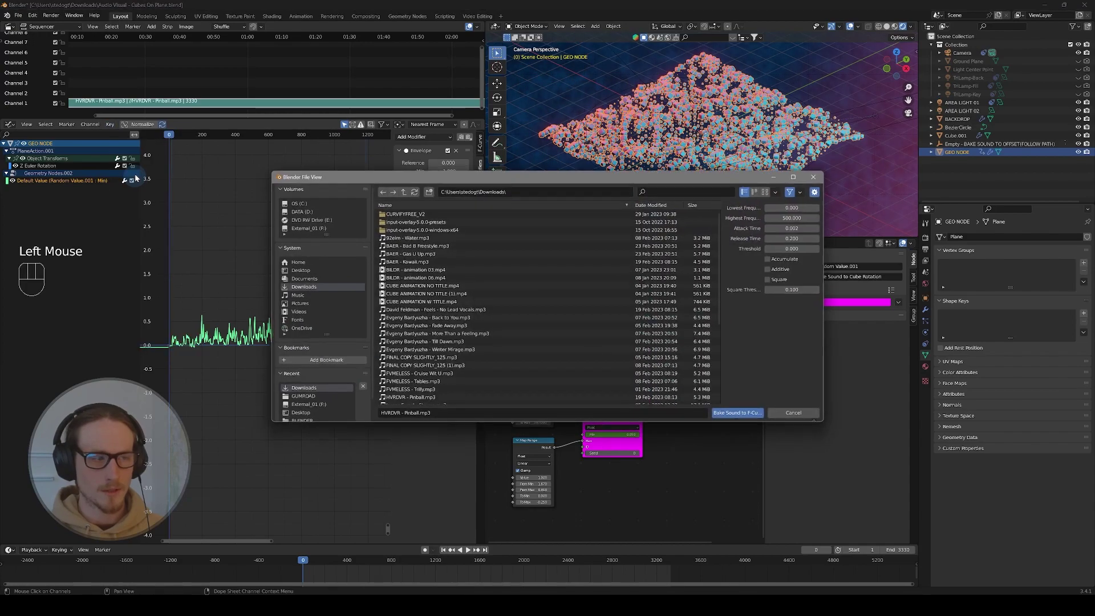
drag(721, 216, 485, 211)
click(746, 208)
text(500)
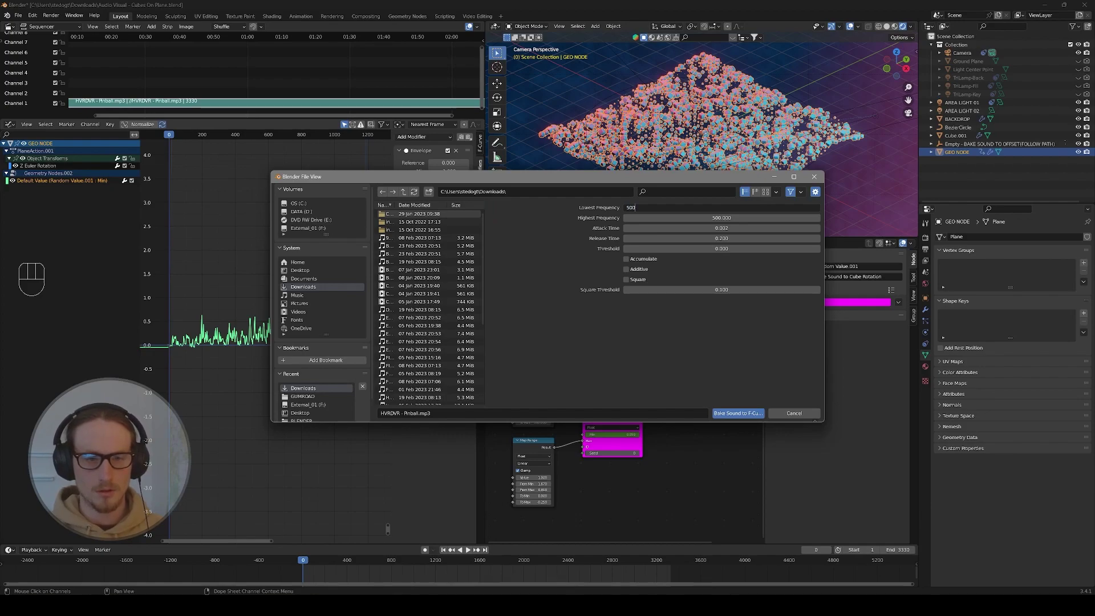
double_click(737, 219)
text(2500)
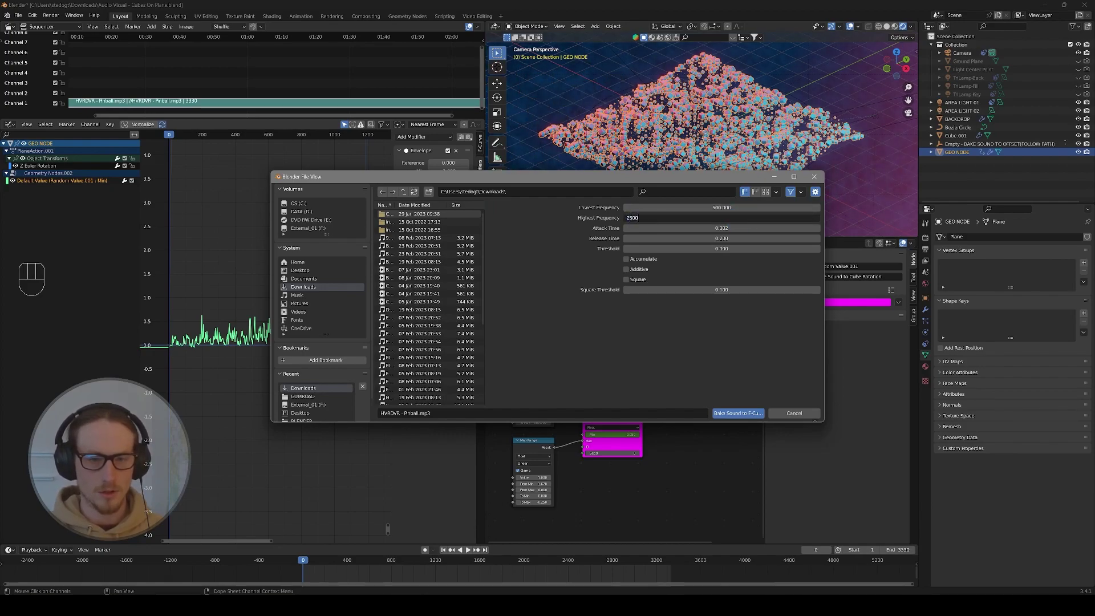
- Play the animation to check the newly baked cube rotation and scale, and return to frame 0
click(469, 551)
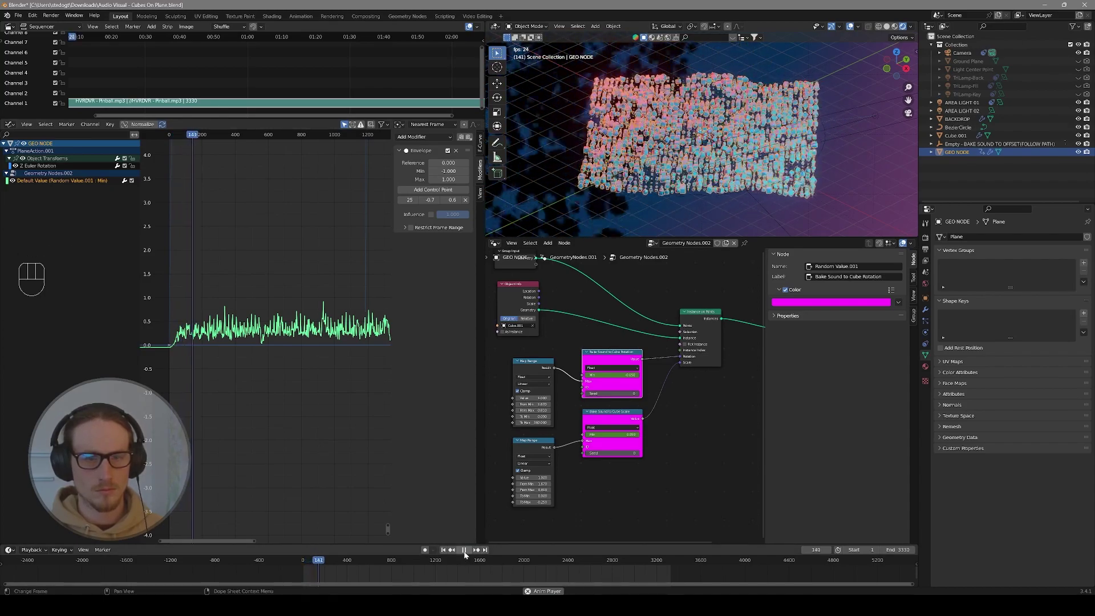
click(464, 550)
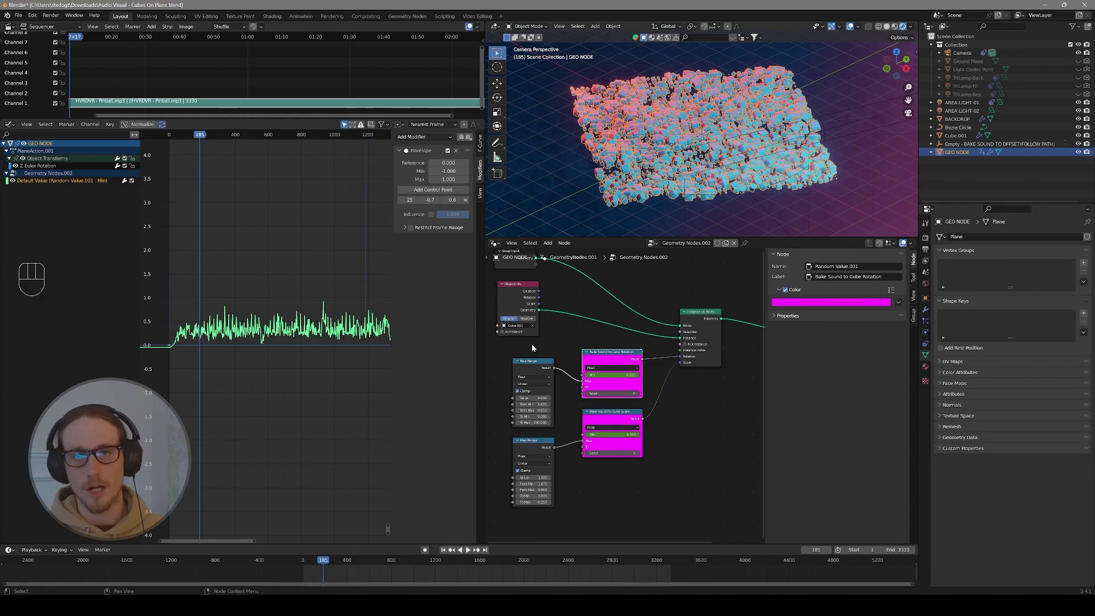
click(303, 564)
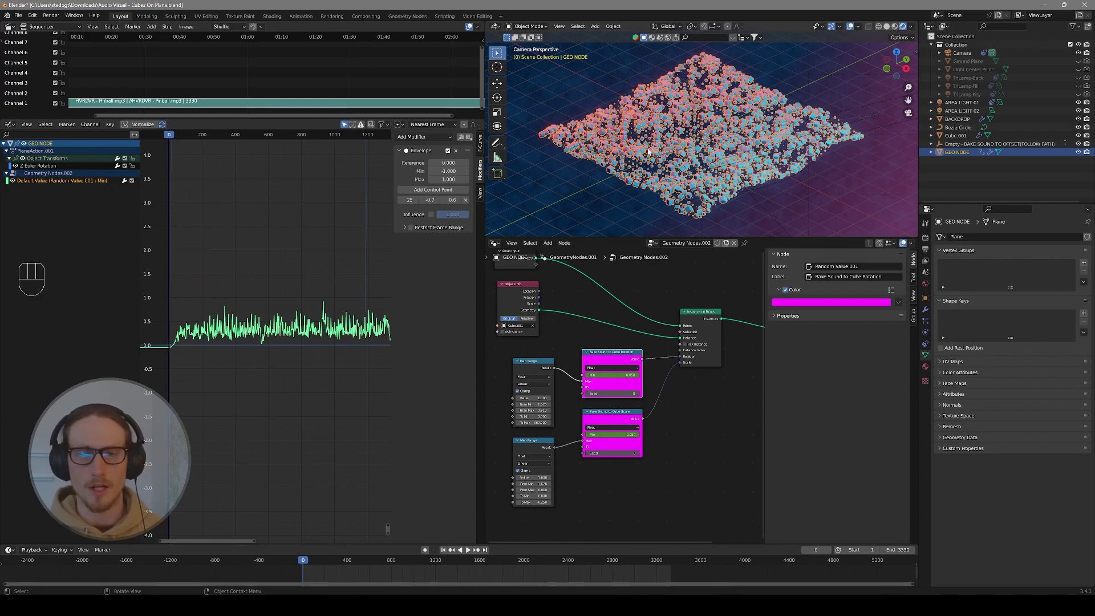
- Switch the viewport to solid shading and make Displace the active modifier of the GEO NODE object
key(z)
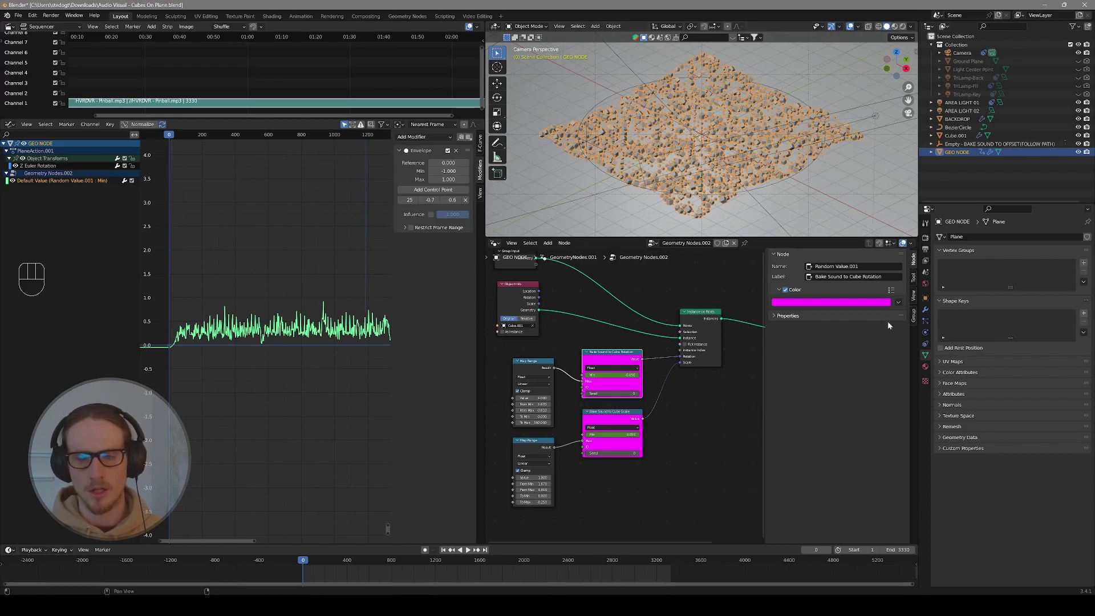
click(926, 311)
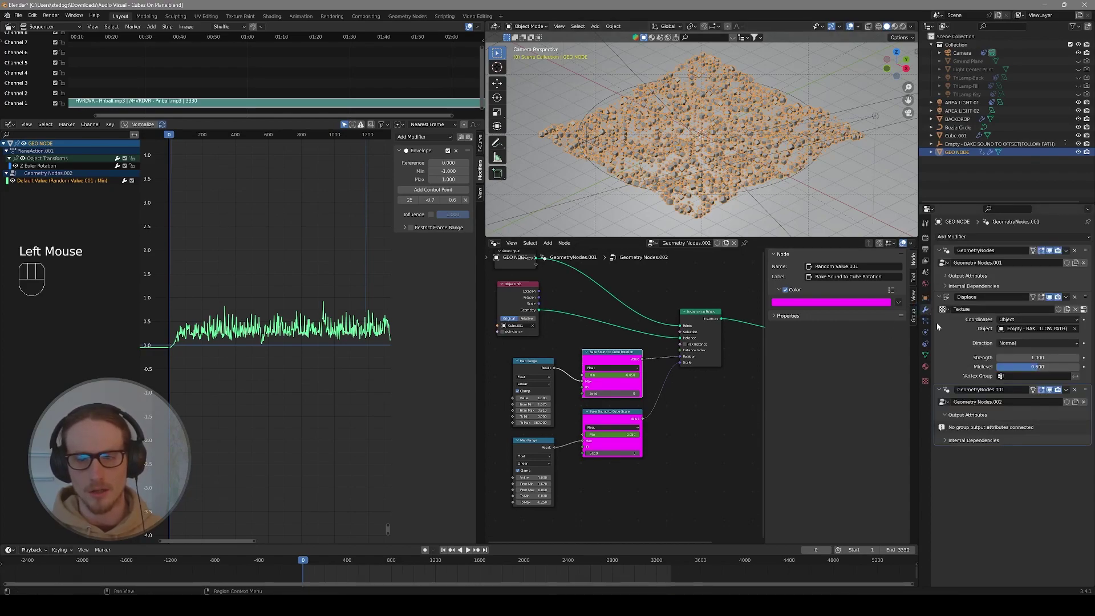
click(953, 335)
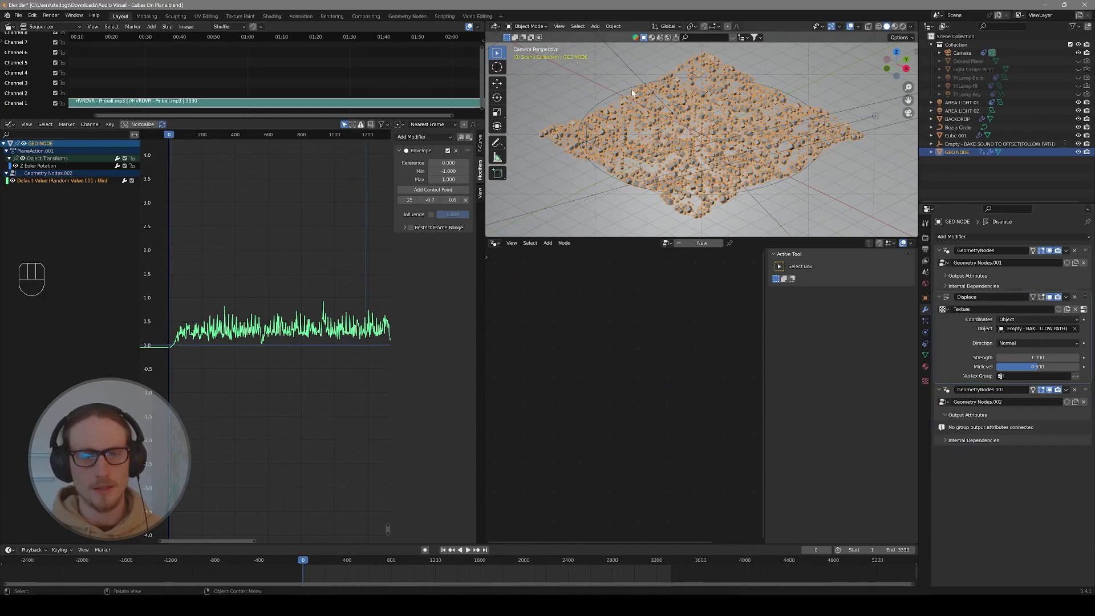
- Select the BAKE SOUND TO OFFSET(FOLLOW PATH) empty and examine the Offset in its Follow Path constraint
click(588, 141)
click(597, 138)
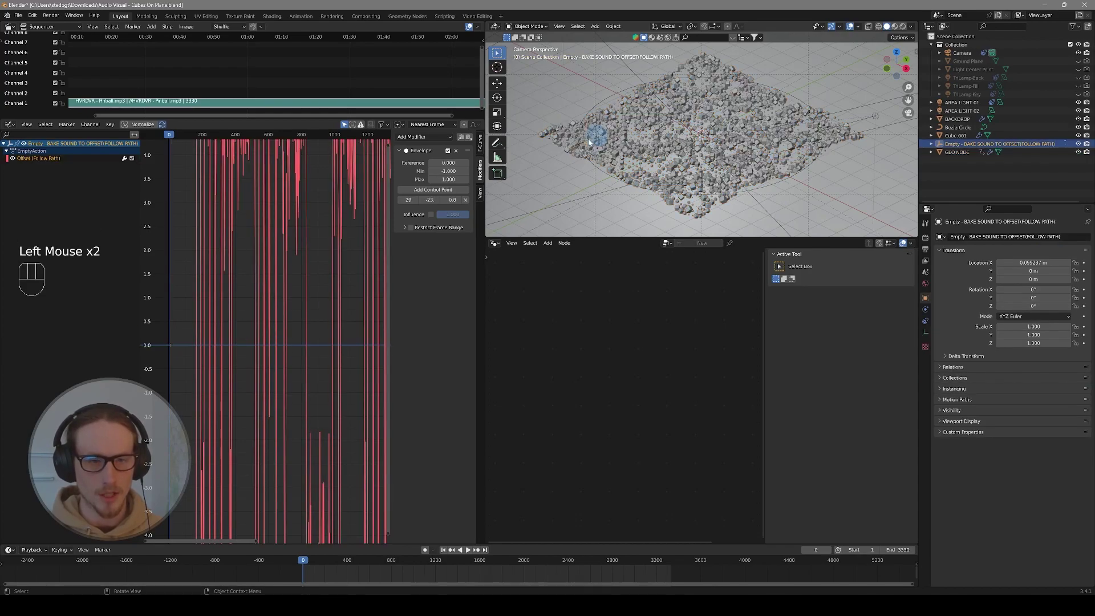
click(594, 108)
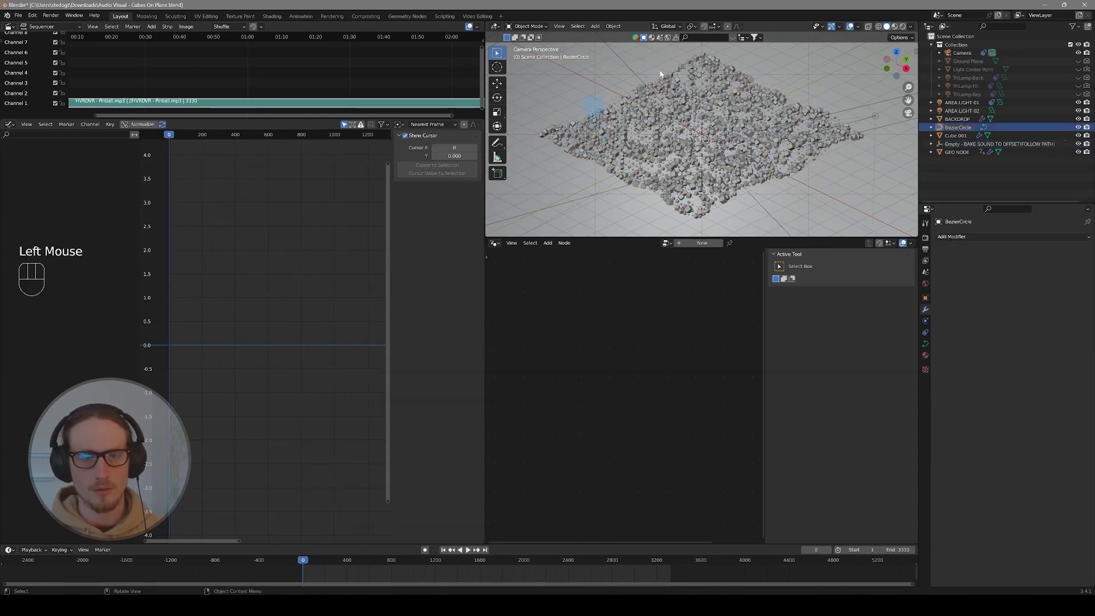
click(587, 143)
click(925, 310)
click(926, 321)
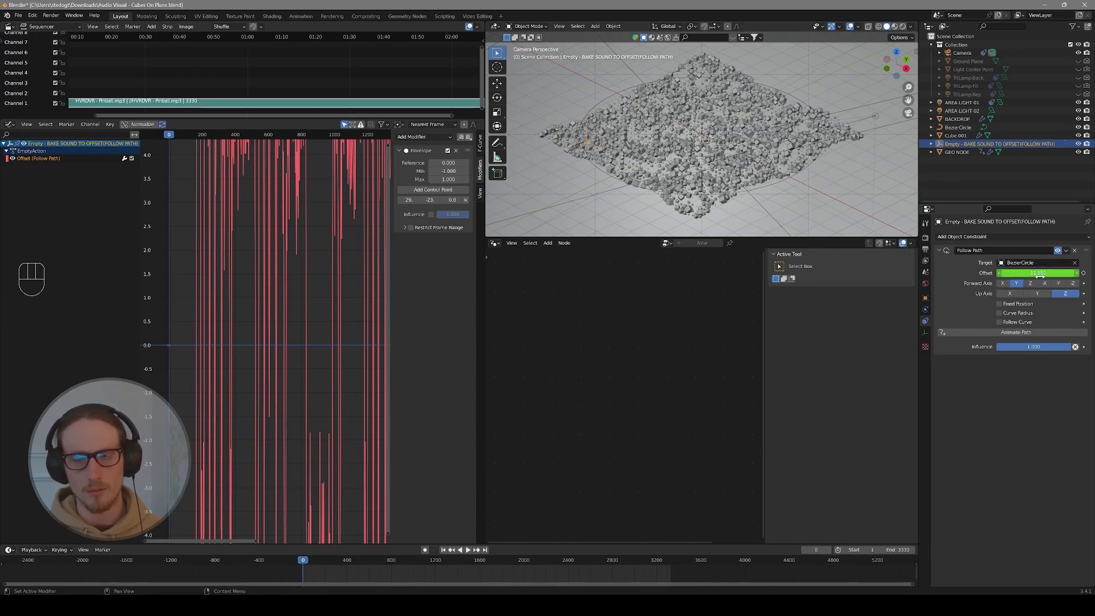
click(959, 269)
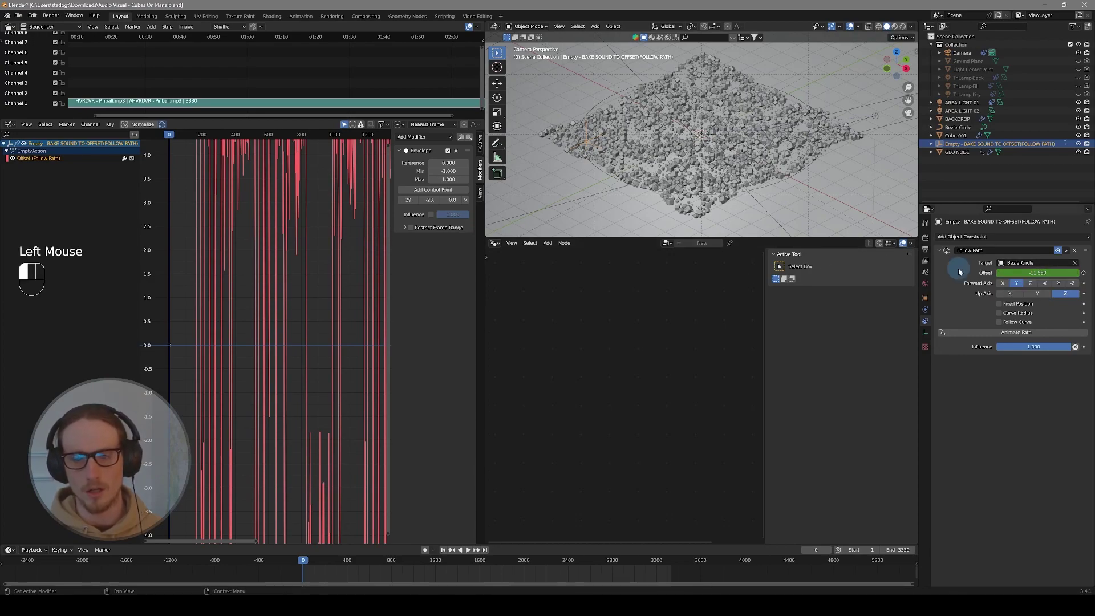
- Examine the full range of the empty's Offset (Follow Path) curve in the graph editor
scroll(222, 245, down, 2)
scroll(264, 262, down, 2)
scroll(263, 261, up, 1)
scroll(263, 262, down, 2)
scroll(263, 261, up, 1)
middle_drag(263, 261, 218, 297)
scroll(243, 302, down, 4)
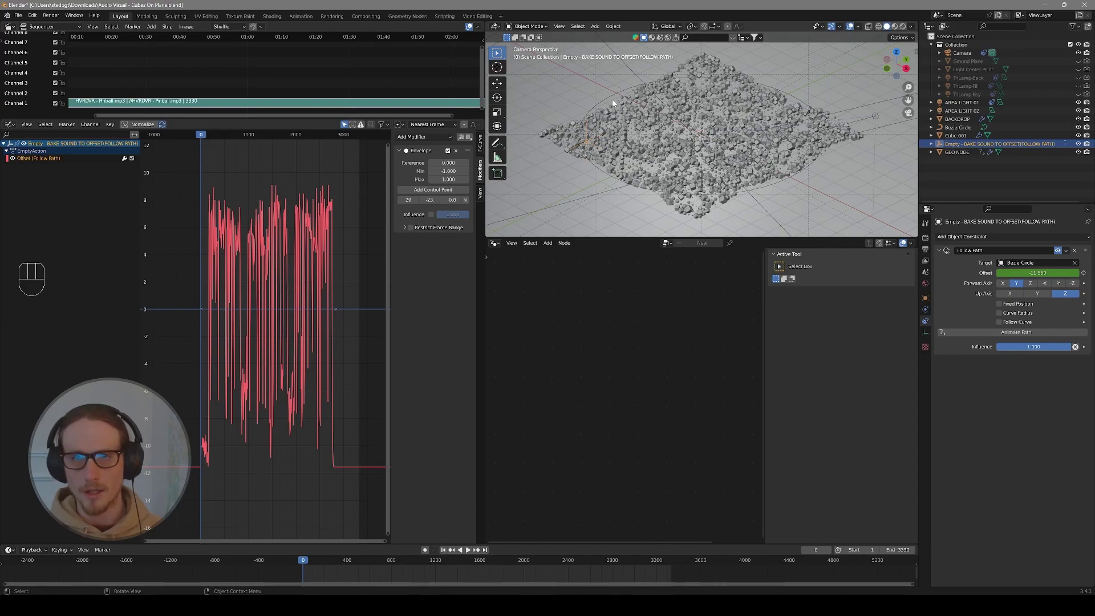
- Examine how the GEO NODE object's Displace modifier takes its texture coordinates from the Follow Path empty
click(717, 65)
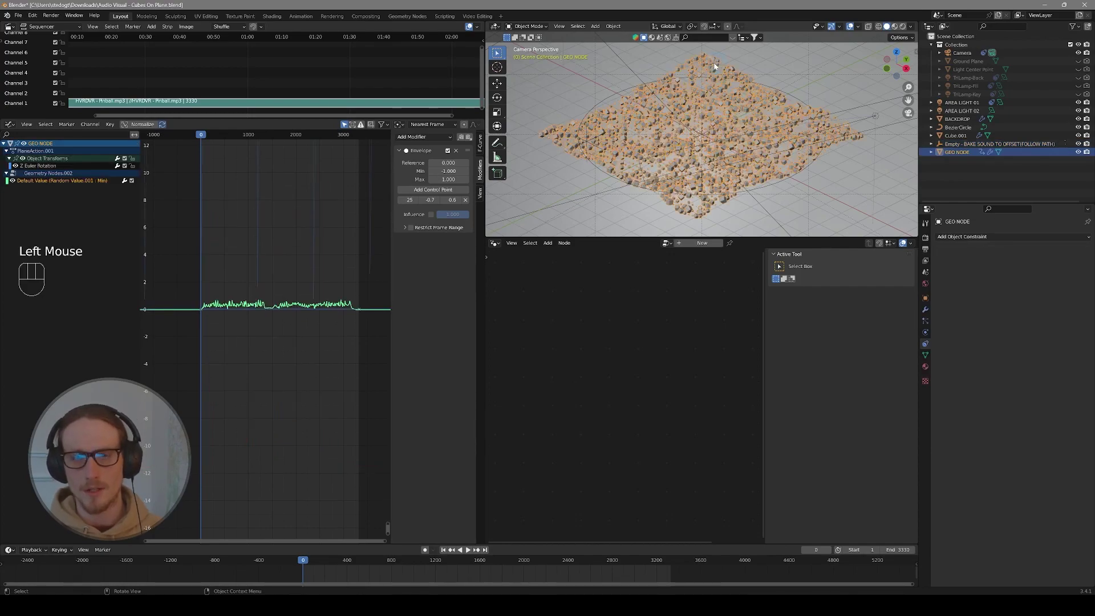
click(925, 310)
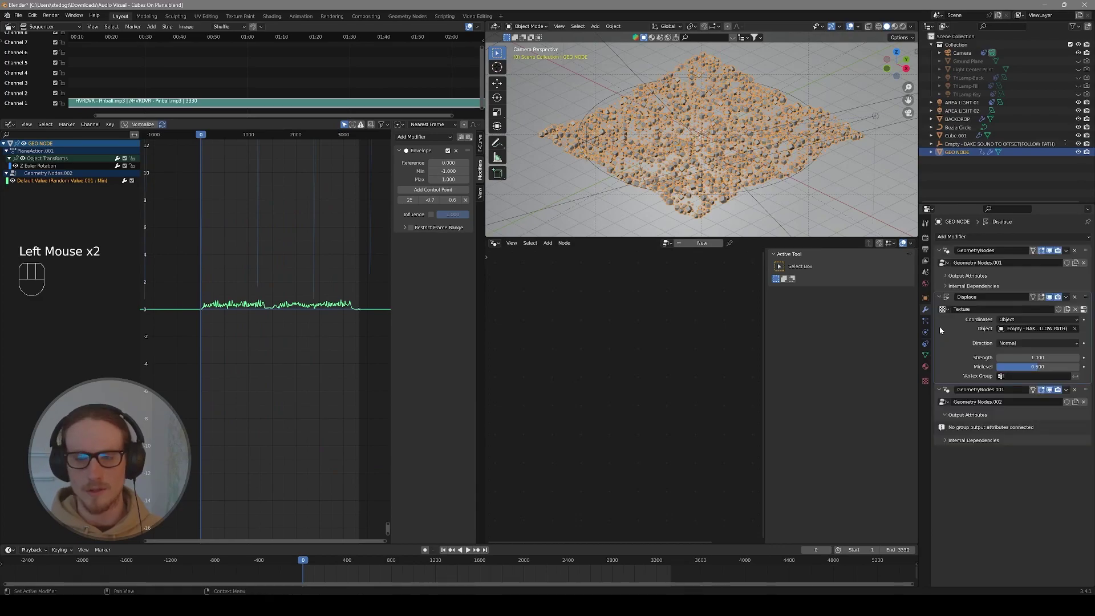
click(1014, 321)
click(1017, 317)
click(1018, 318)
click(1016, 321)
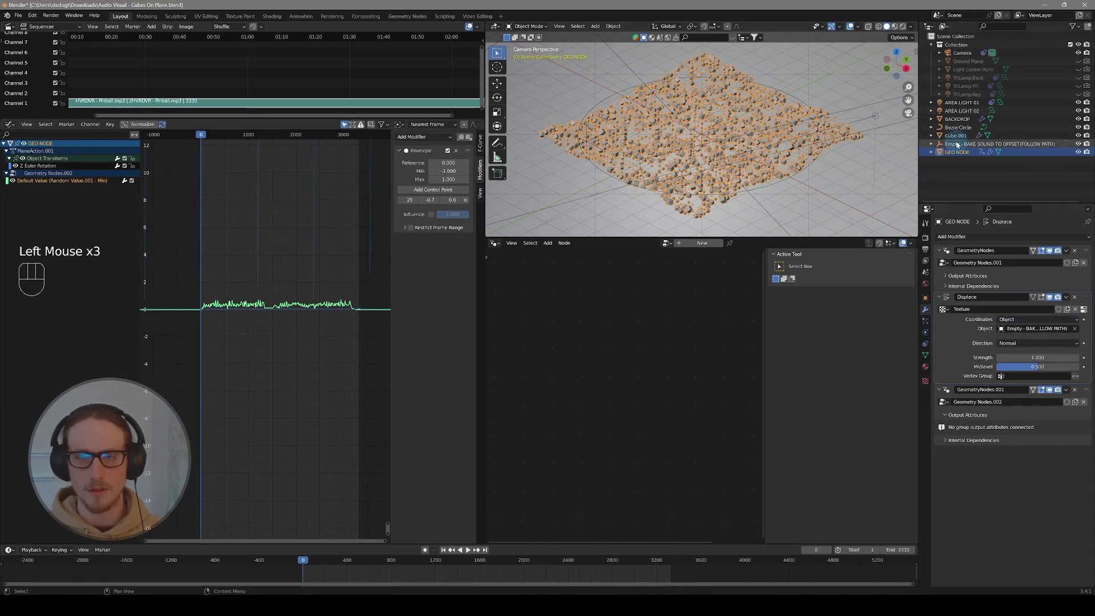
click(1000, 145)
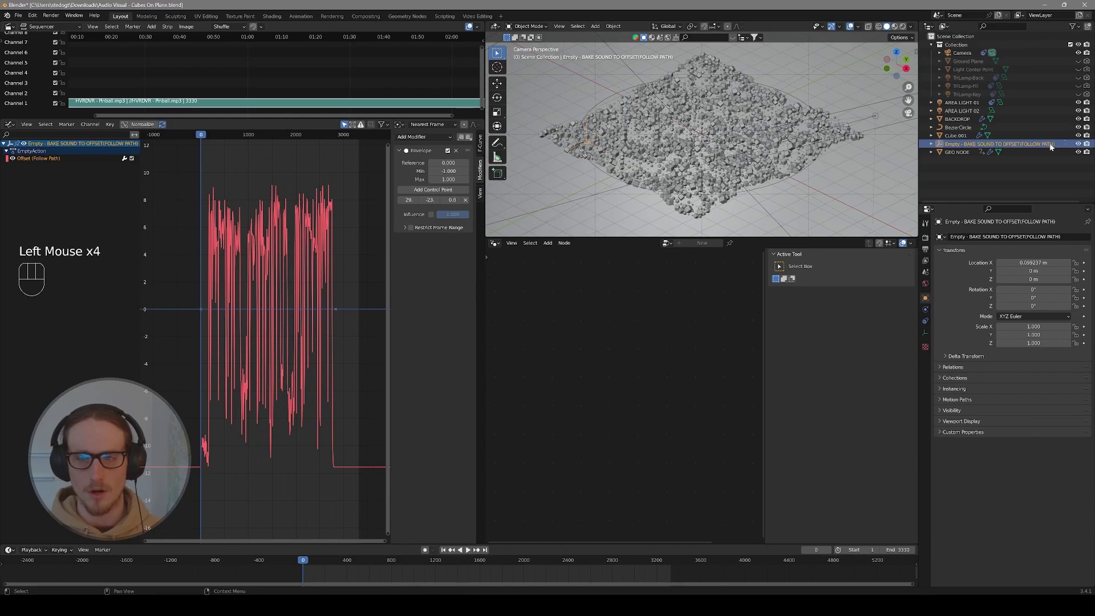
click(769, 182)
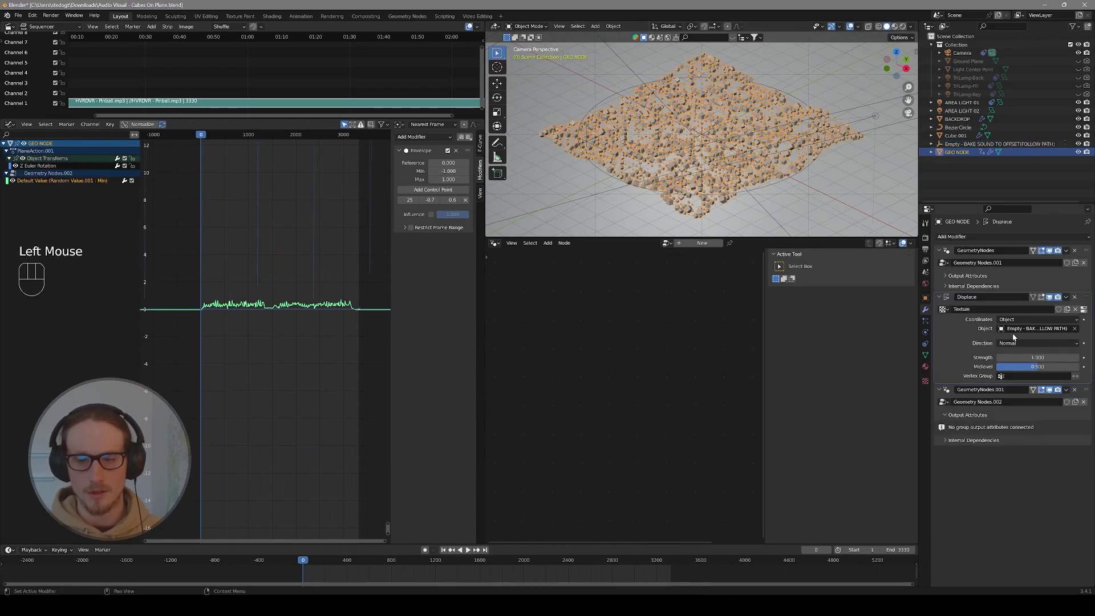
- Set the Displace modifier's strength on the GEO NODE object to 1.1
mouse_move(1034, 357)
mouse_down()
mouse_move(1022, 357)
mouse_move(1034, 371)
mouse_up()
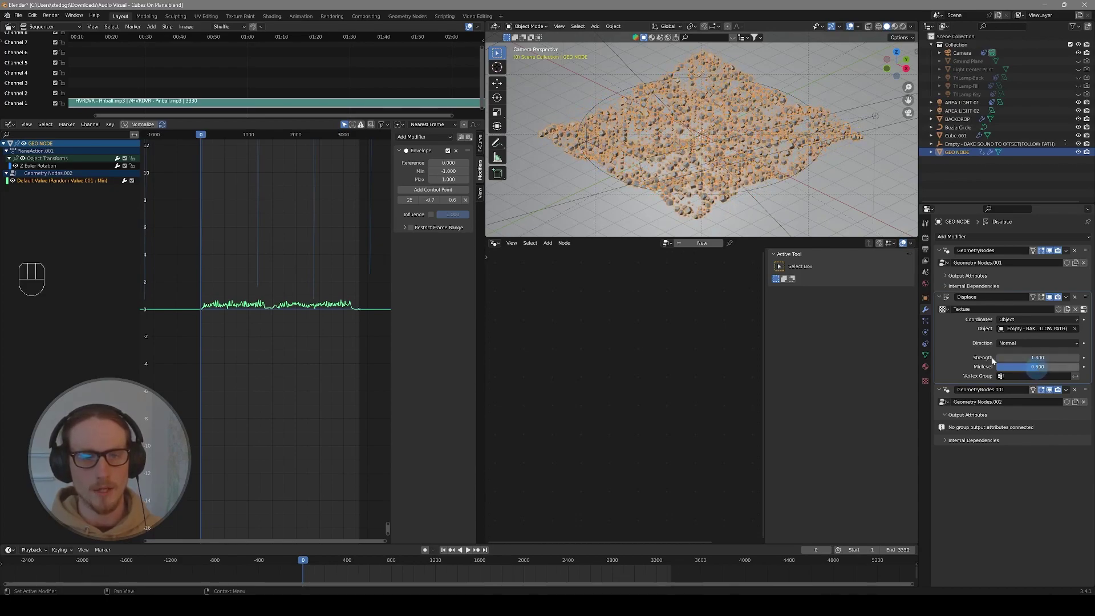
- Bake HVRDVR - Pinball.mp3 to the Follow Path empty's Offset curve with a lowest frequency of 2500 and a new highest frequency
click(590, 140)
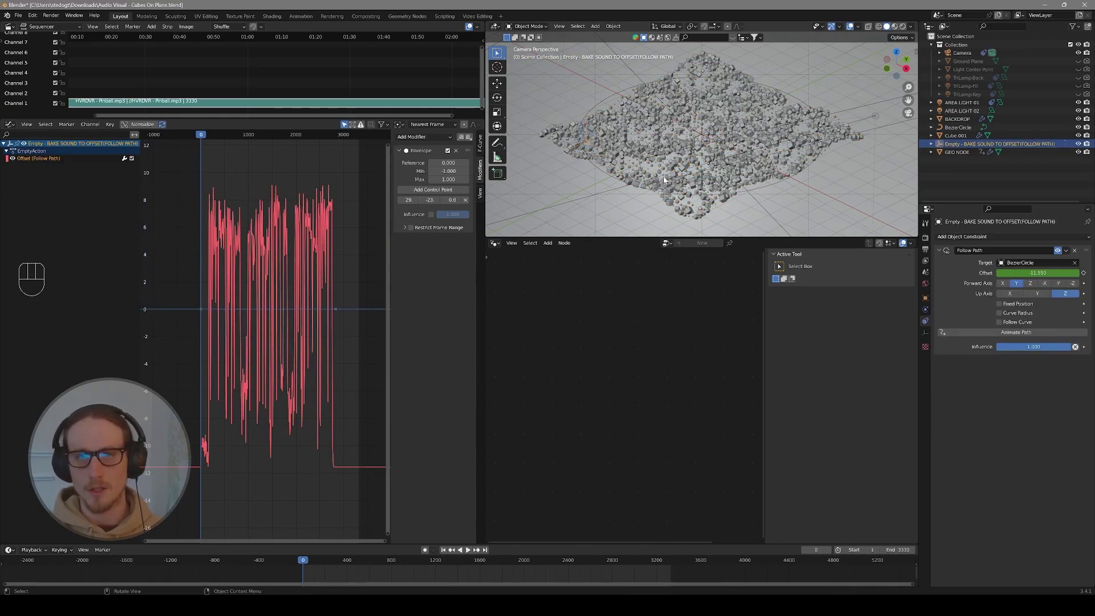
click(38, 159)
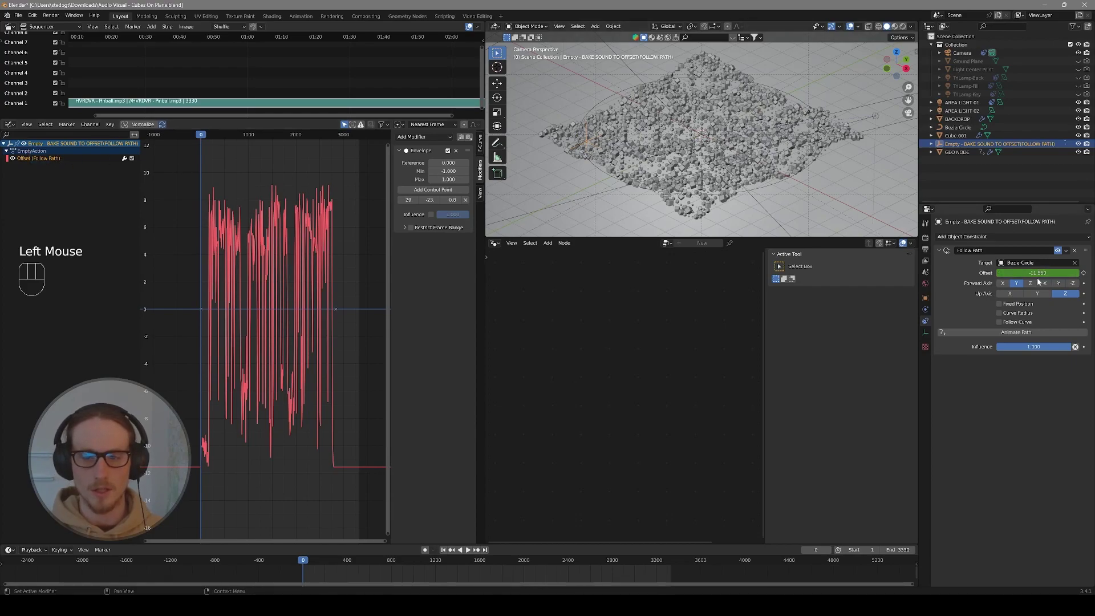
click(48, 161)
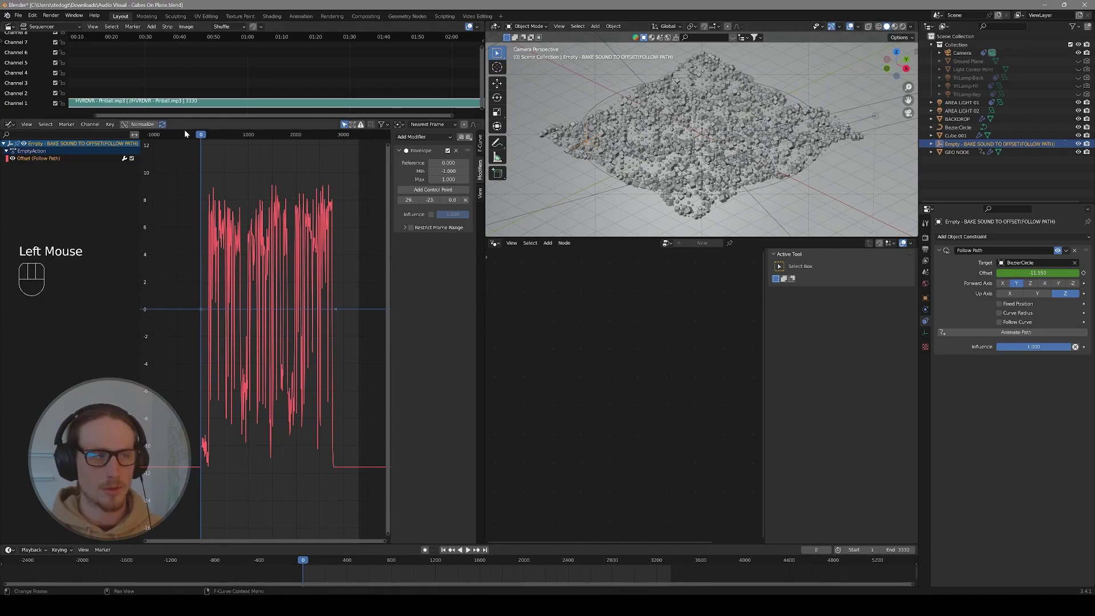
click(107, 125)
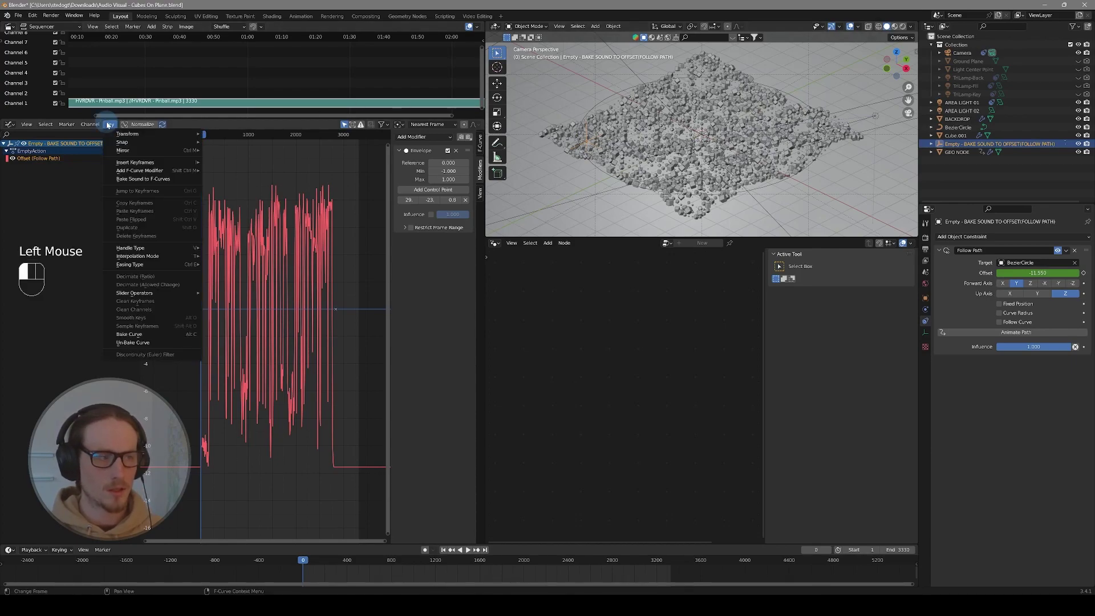
click(124, 178)
click(793, 208)
text(2500)
click(793, 220)
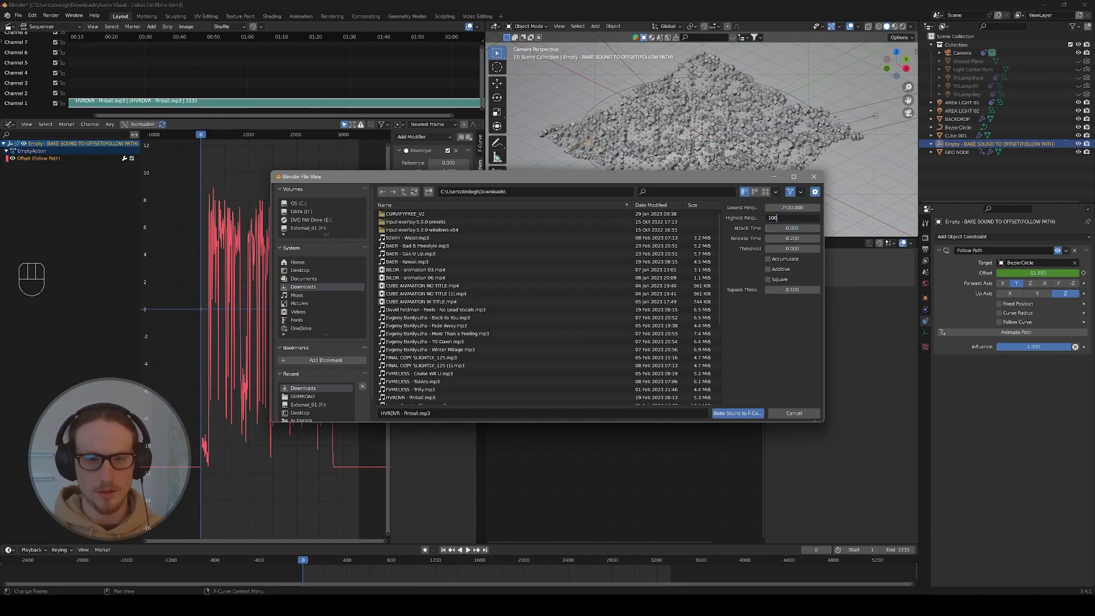
click(772, 367)
click(745, 412)
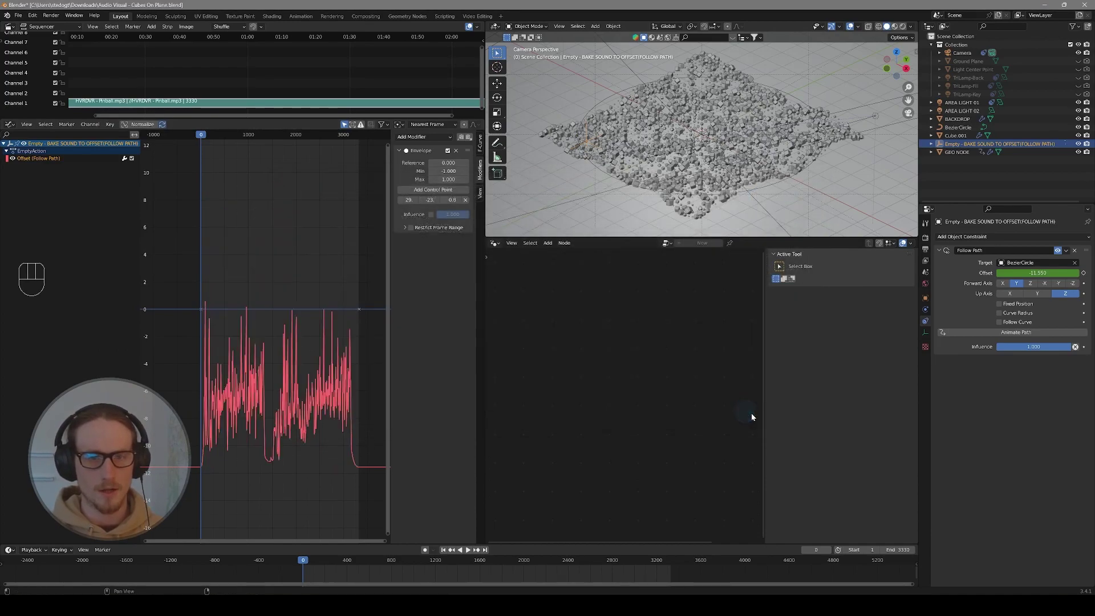
- Adjust the Envelope modifier's control point on the Offset curve to a minimum of about -33 and a maximum of about 9.9
click(420, 152)
click(425, 138)
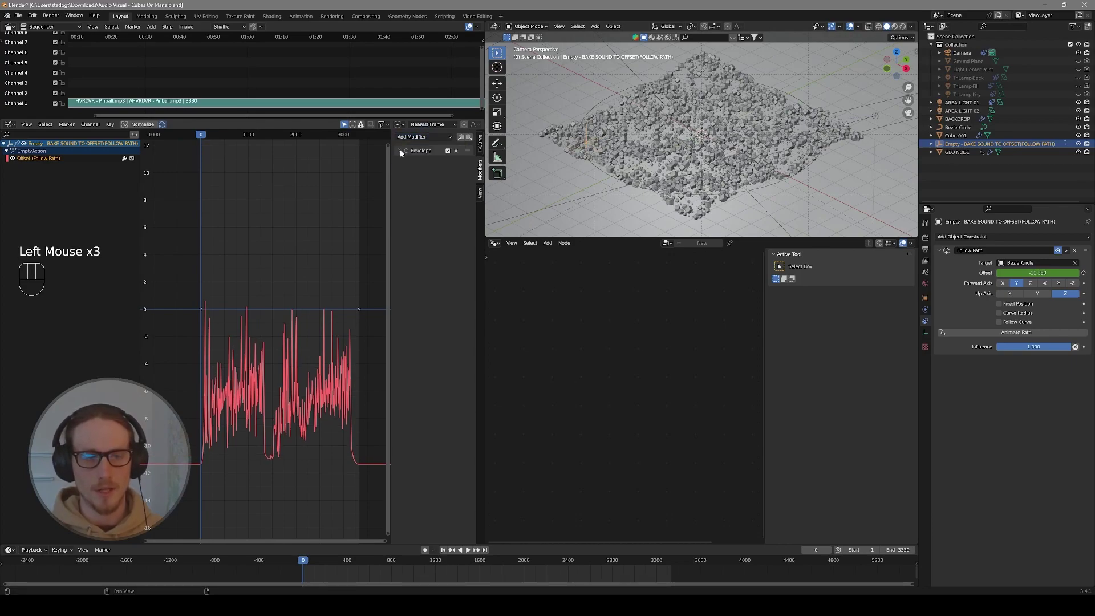
click(402, 151)
drag(430, 200, 252, 423)
click(444, 204)
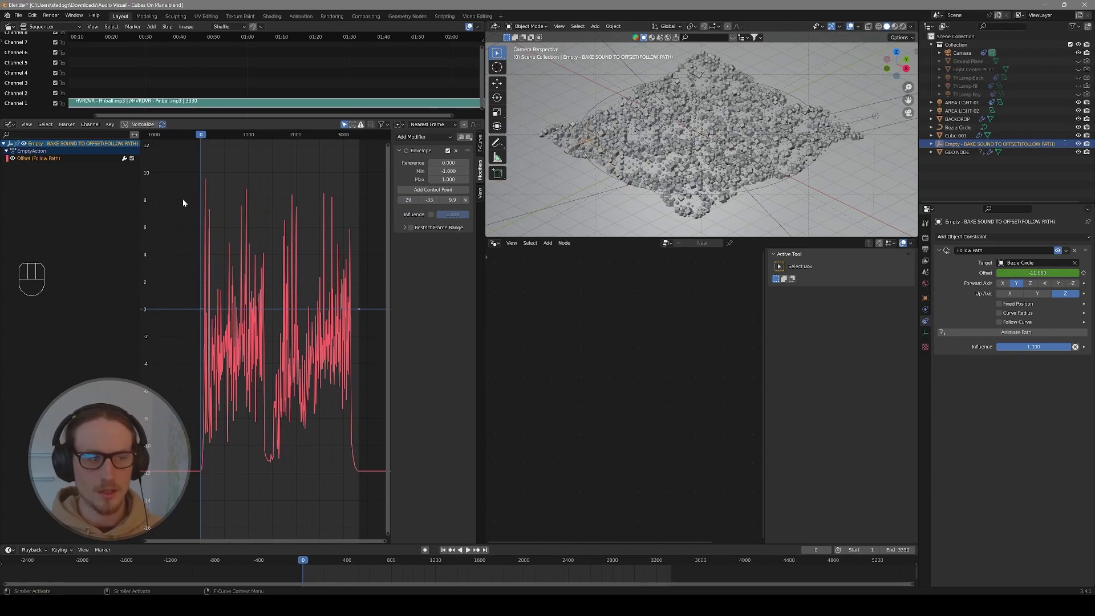
- Scrub through the opening frames to check the Offset animation, and select the GEO NODE object to view its node tree
drag(201, 134, 216, 135)
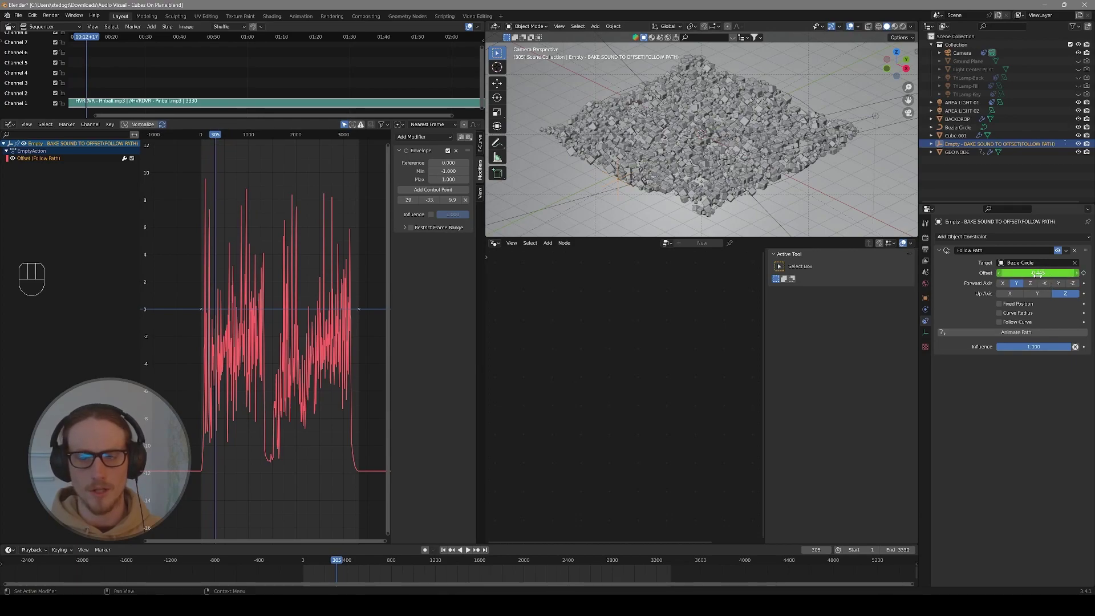
drag(230, 137, 176, 133)
click(649, 138)
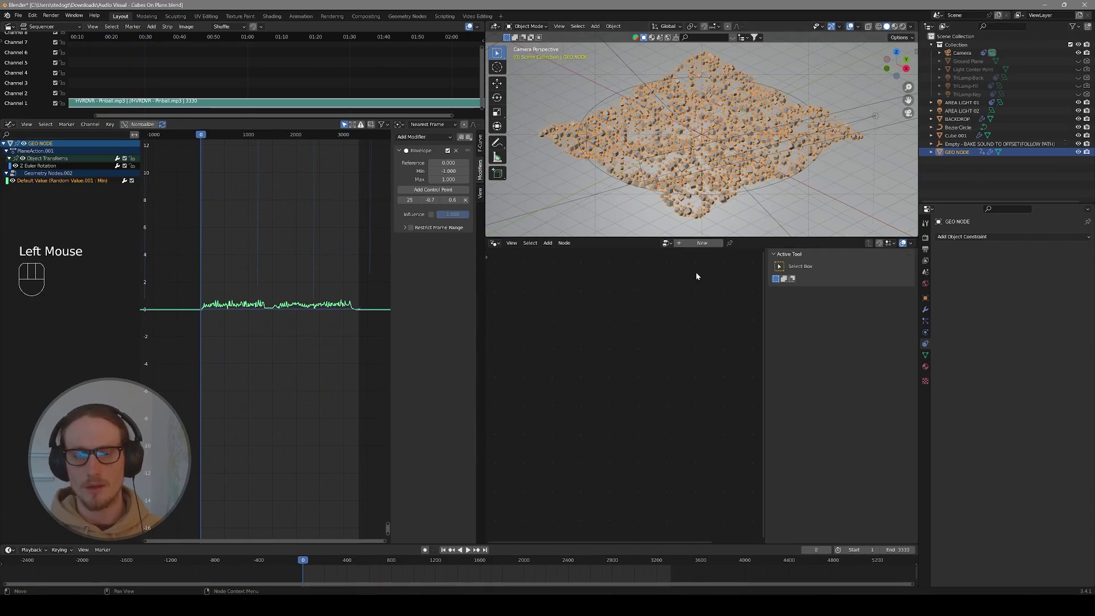
click(721, 169)
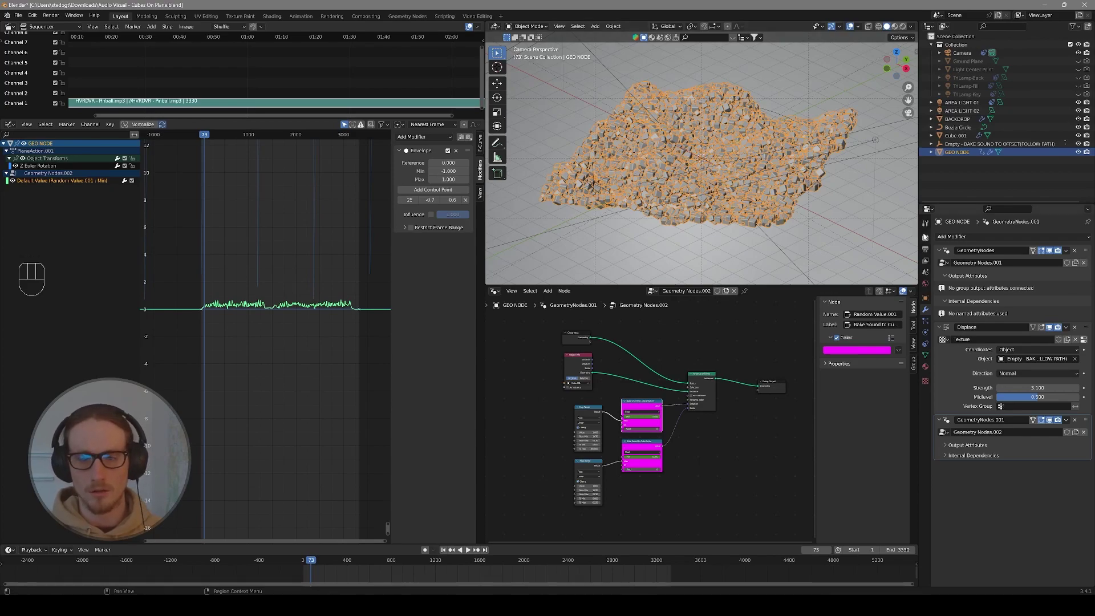
- Set the scene's Eevee render samples to 100
click(926, 237)
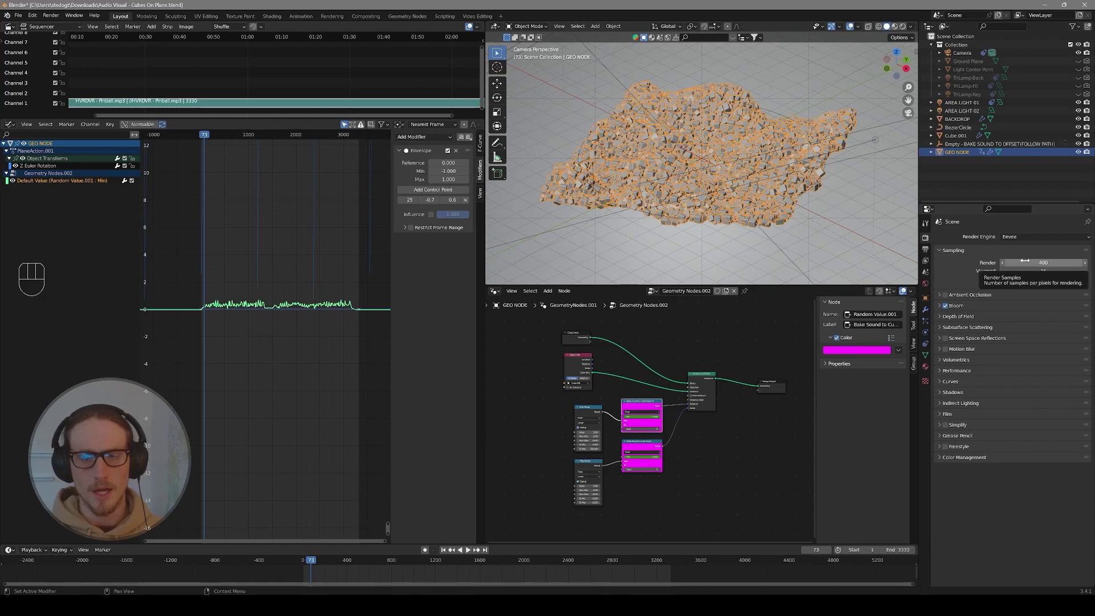
click(1025, 262)
text(100)
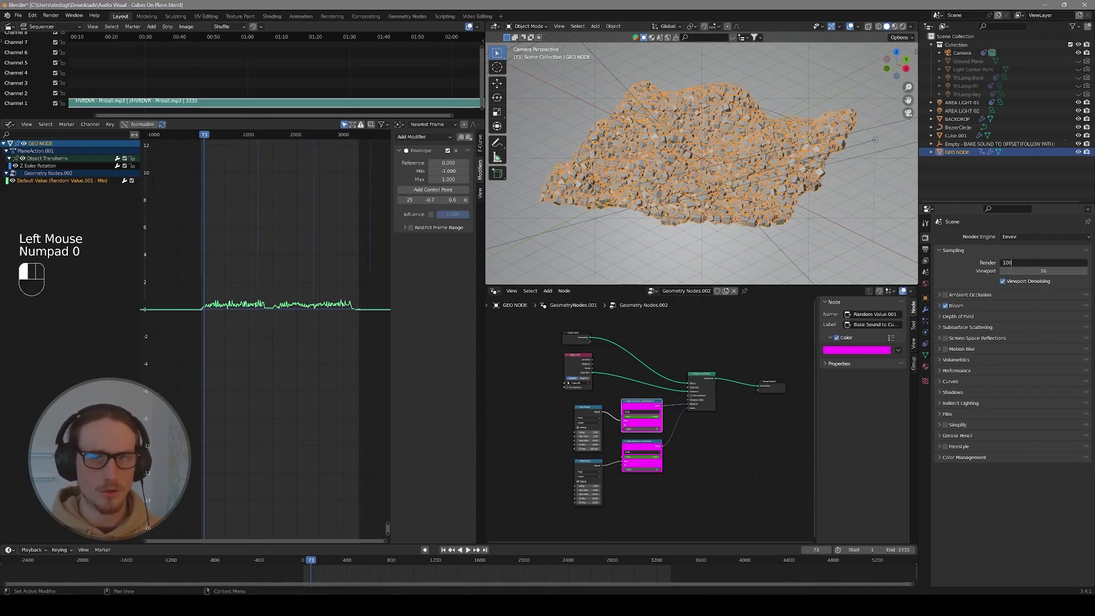
- Preview the scene in rendered shading and adjust the Bloom effect with an intensity of 0.017 and a trial tint colour
click(941, 305)
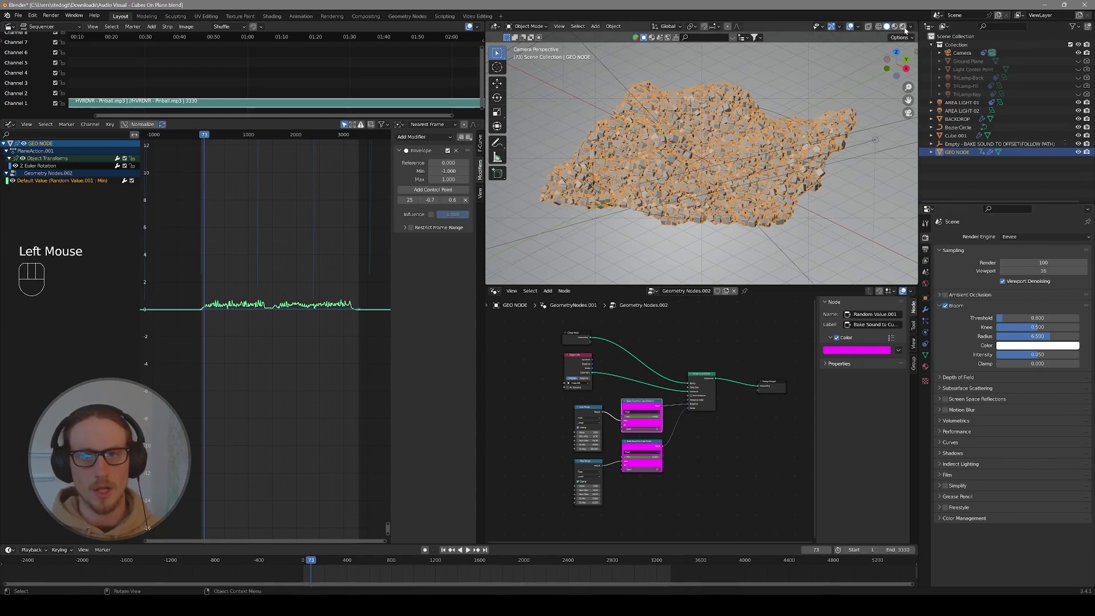
double_click(904, 27)
mouse_move(1035, 358)
mouse_down()
mouse_move(1011, 358)
mouse_move(1039, 338)
mouse_move(1015, 338)
mouse_move(1024, 358)
mouse_up()
click(1027, 346)
click(1027, 346)
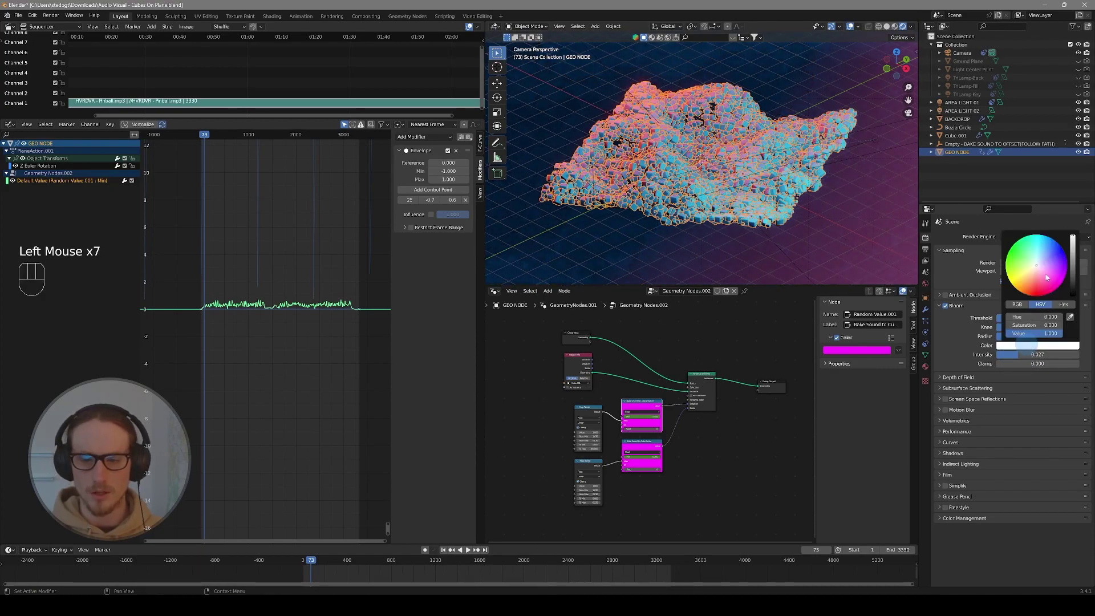
drag(1038, 265, 1046, 254)
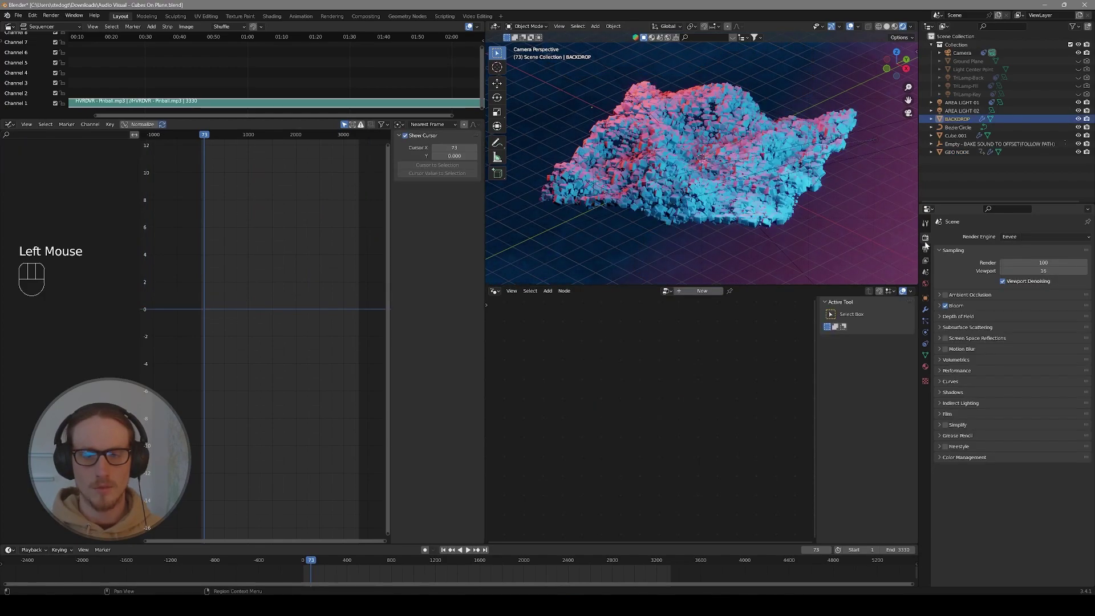
- Set the output resolution to 3840 by 2160 px
click(925, 249)
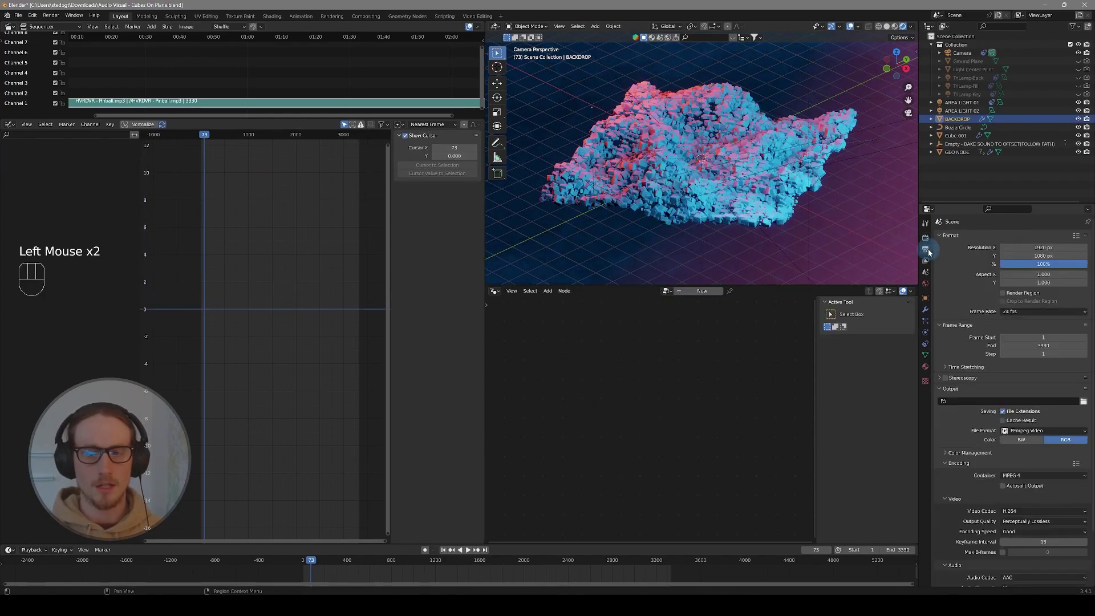
click(1038, 247)
text(3840)
key(Return)
click(1040, 255)
text(2160)
key(Return)
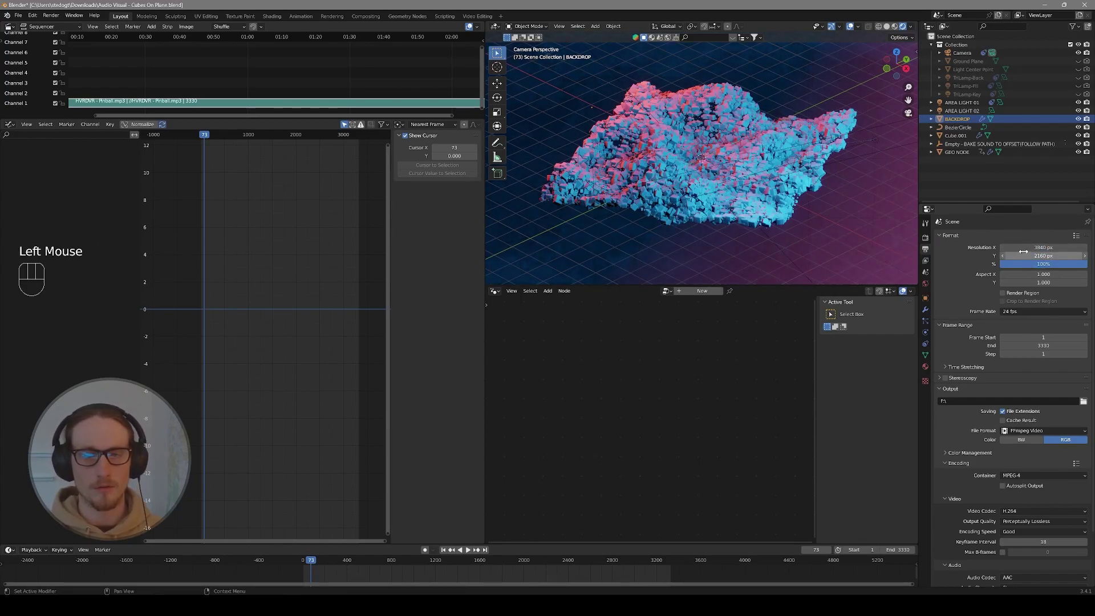
- Set the render output folder to the Desktop
scroll(950, 324, down, 2)
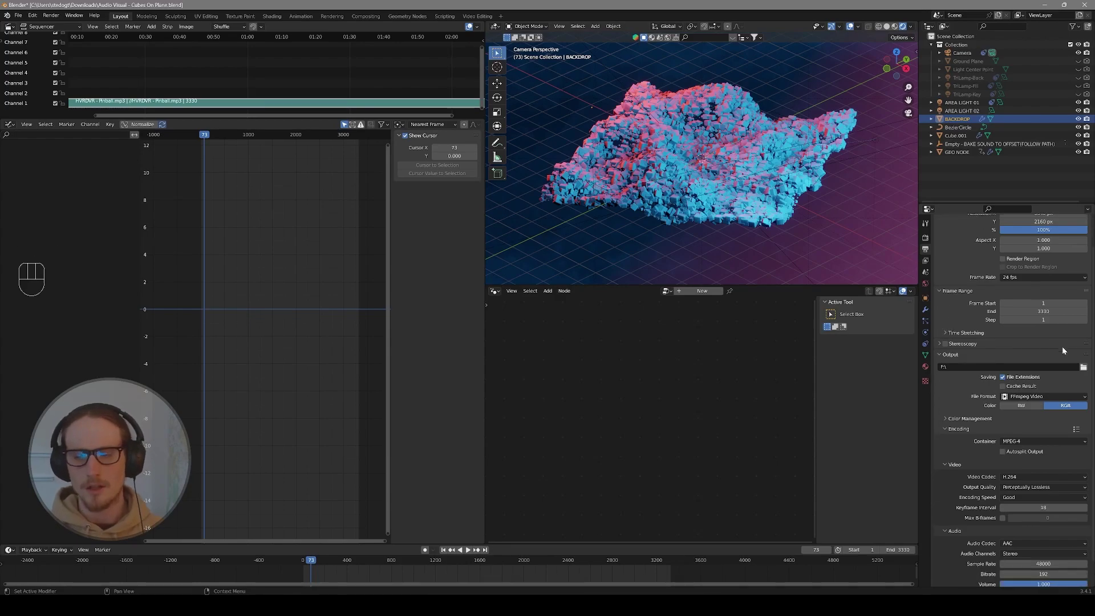
click(1084, 368)
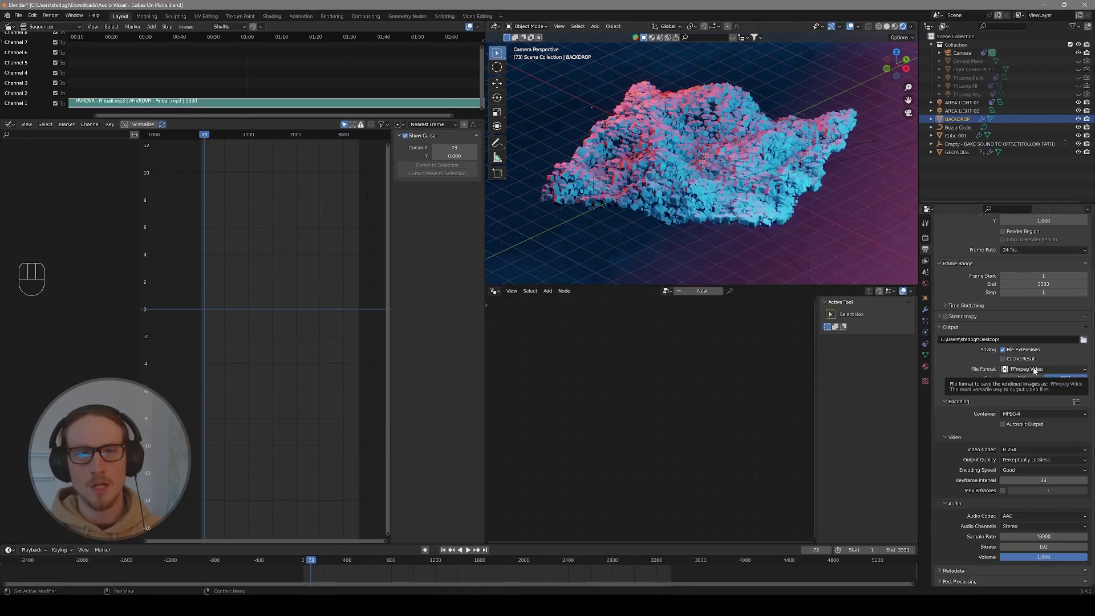
scroll(1008, 371, down, 2)
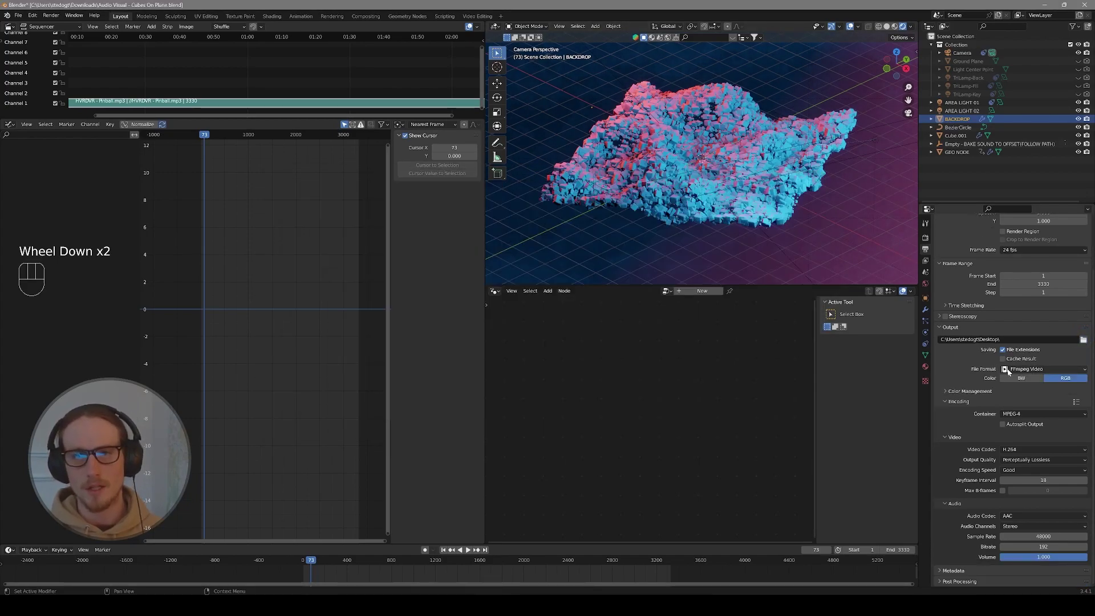
- Review the output file format, the encoding container and the video and audio encoding settings for the render
click(1022, 370)
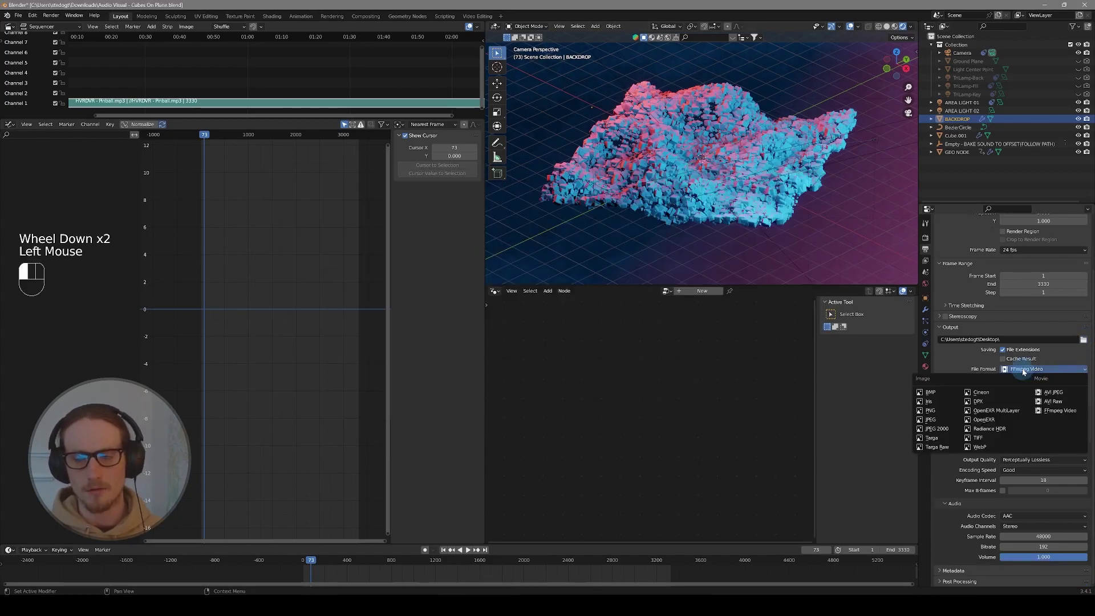
click(1030, 371)
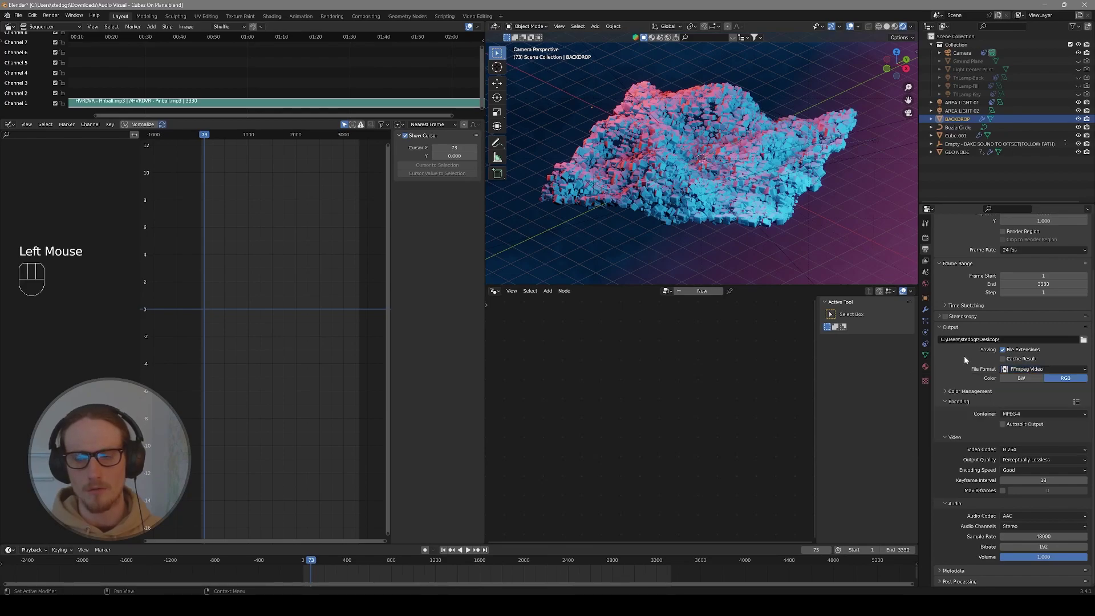
scroll(947, 387, down, 2)
click(1020, 415)
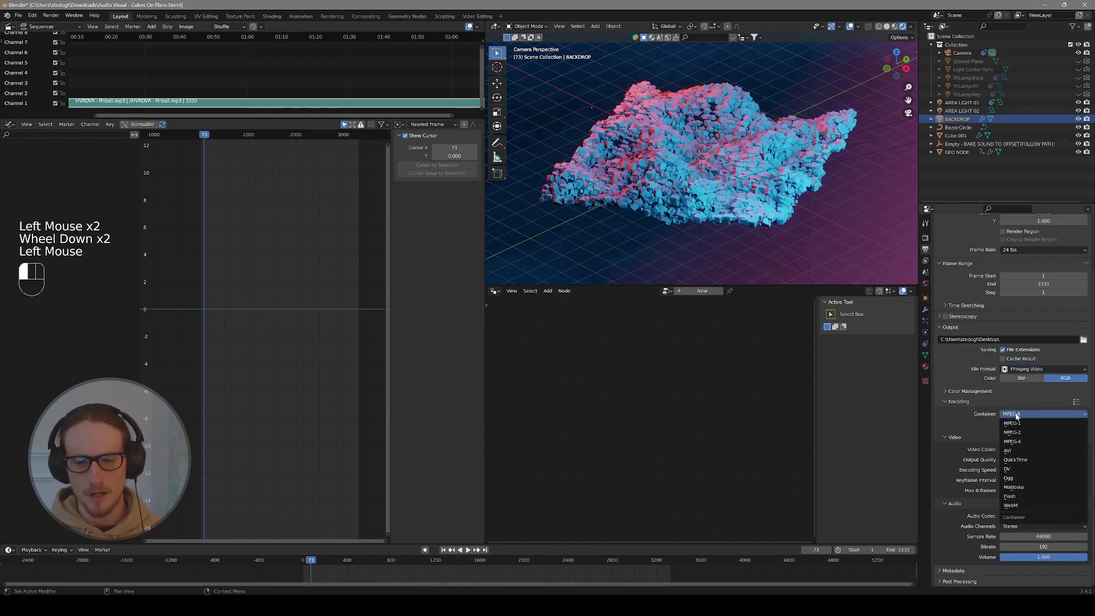
click(1025, 389)
click(1025, 389)
click(1027, 462)
click(1028, 462)
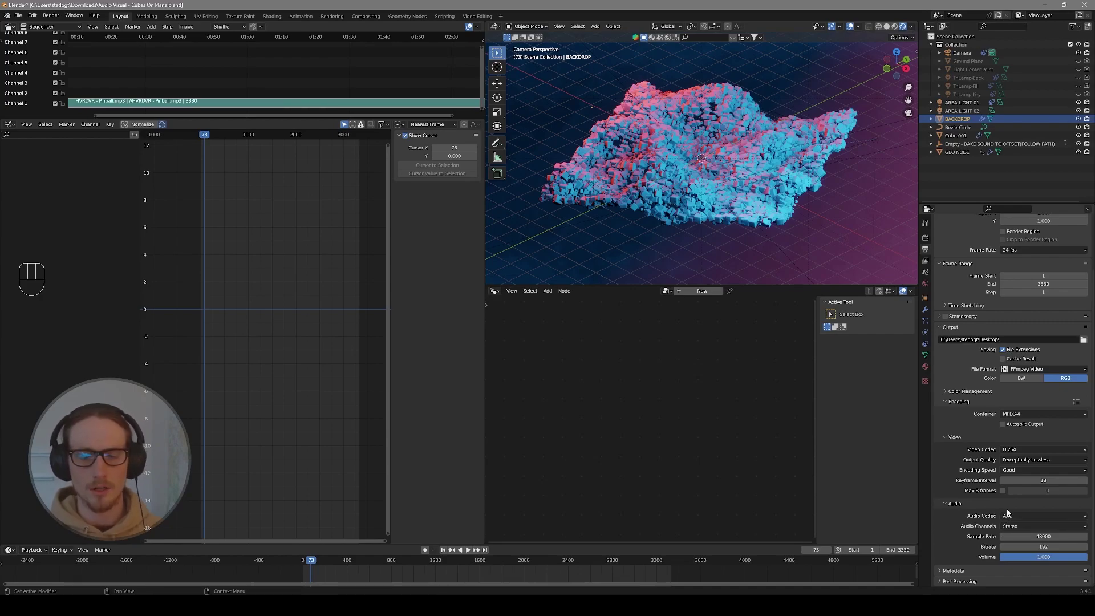
scroll(1008, 513, up, 5)
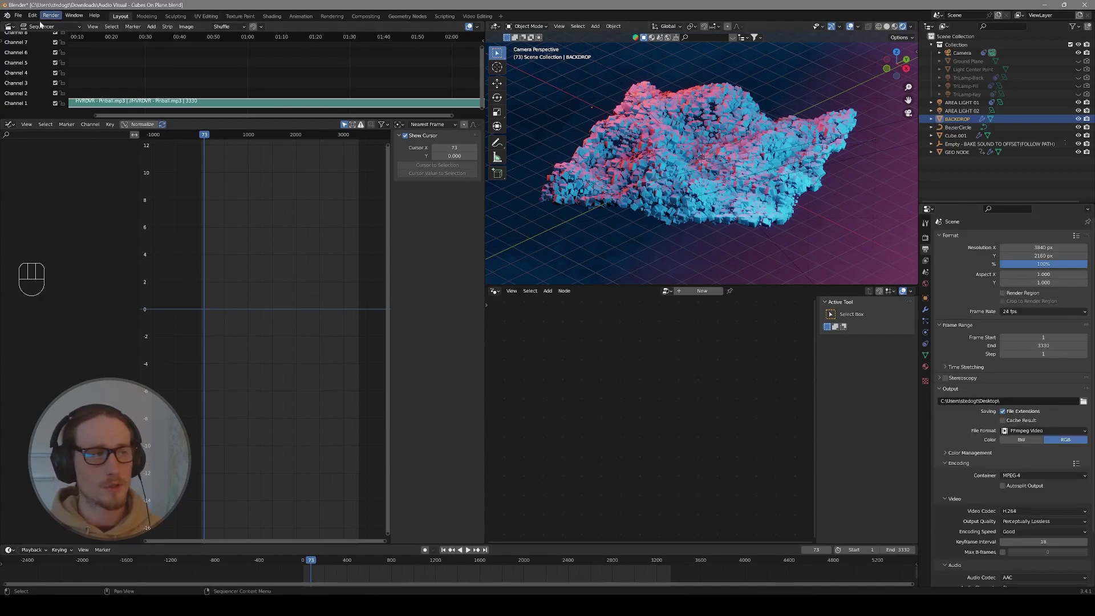
- Find the command that renders the full animation
click(18, 15)
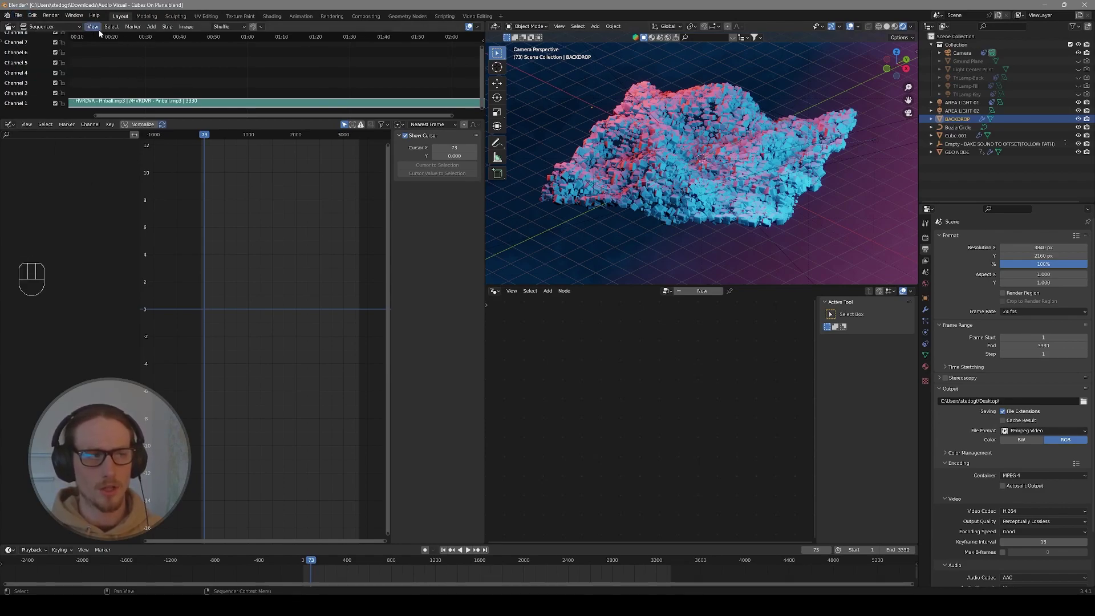
click(51, 16)
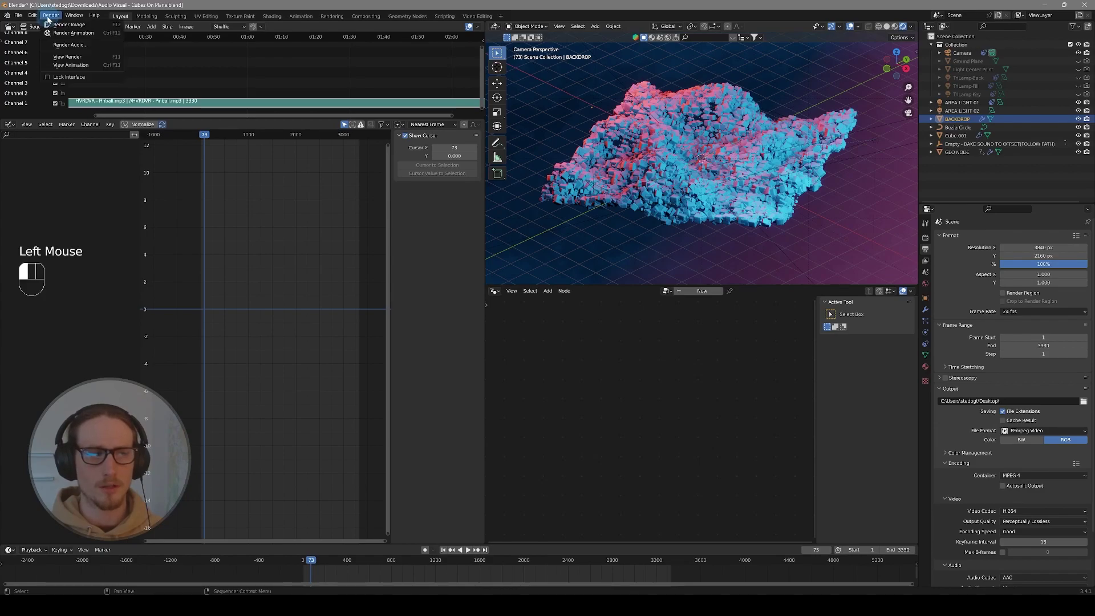
click(55, 34)
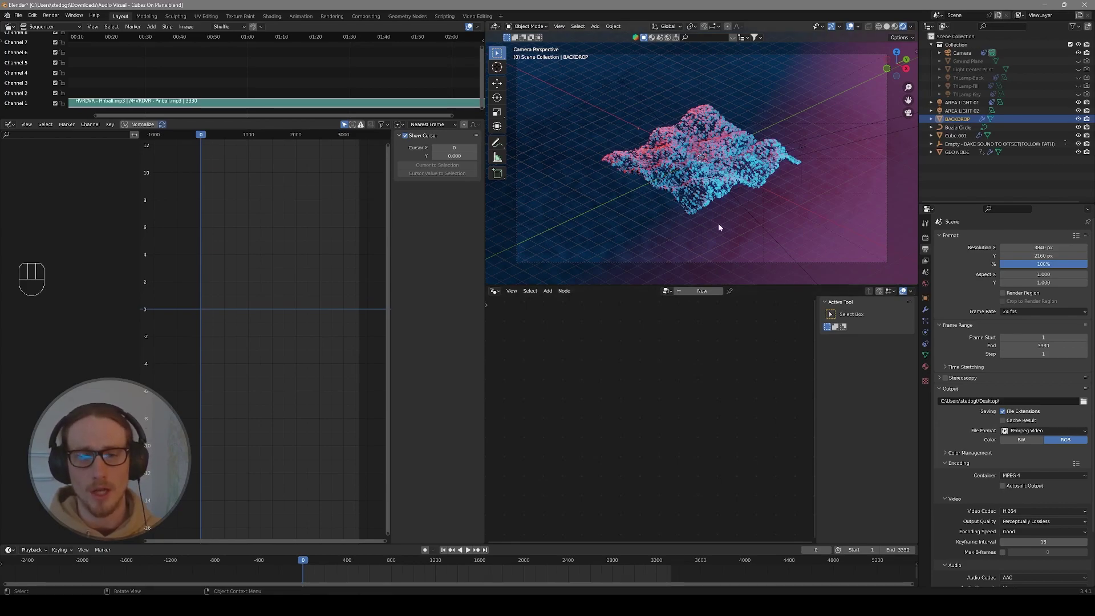
- Select the GEO NODE object and look over its Geometry Nodes.002 node tree
click(701, 165)
middle_drag(704, 411, 703, 404)
scroll(702, 403, up, 1)
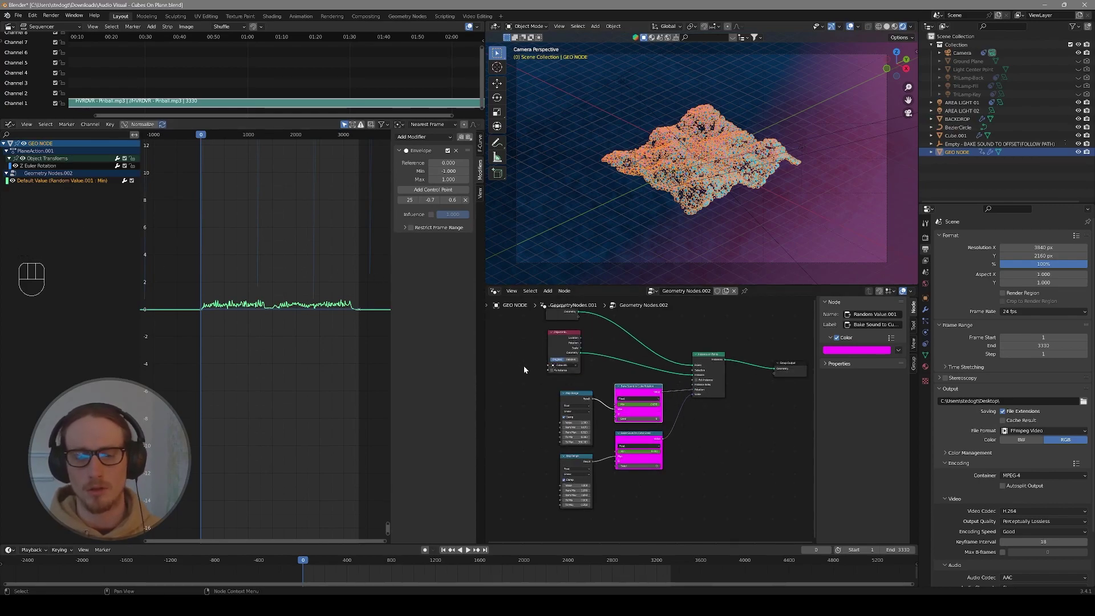
middle_drag(524, 365, 529, 381)
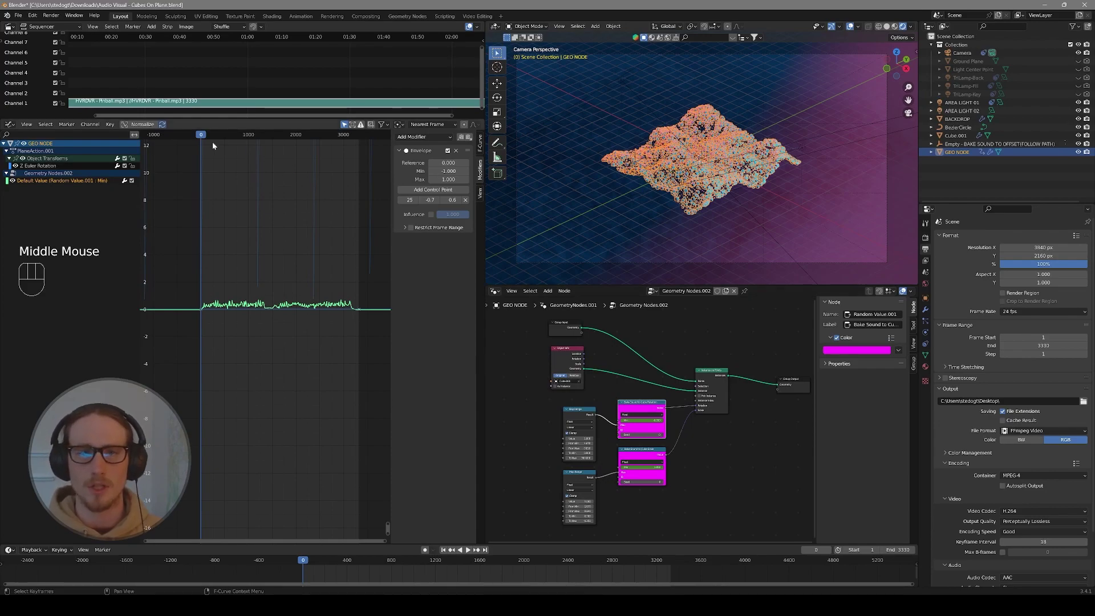
middle_drag(474, 326, 490, 340)
scroll(491, 339, up, 1)
middle_drag(490, 339, 504, 350)
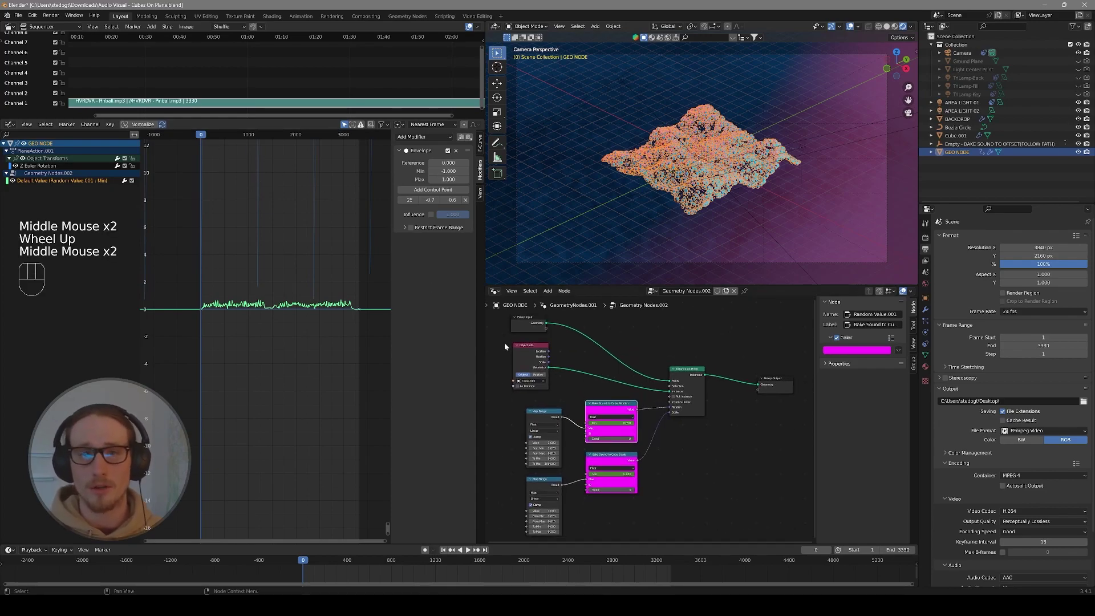